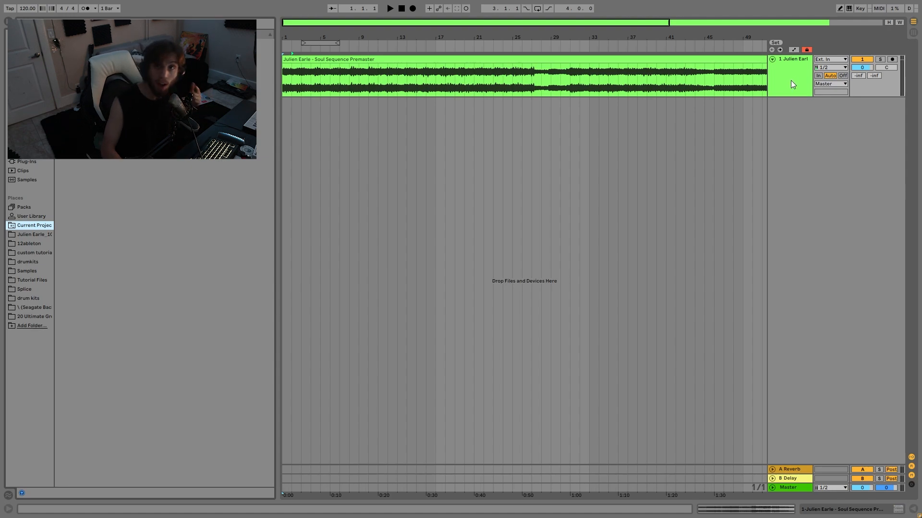
During playback, set the mastering rack's Low End Boost to 0.57 dB, Sizzle Boost to 1.25 dB, Balance to 29 and PUSH to 4.80 dB.
double_click(791, 80)
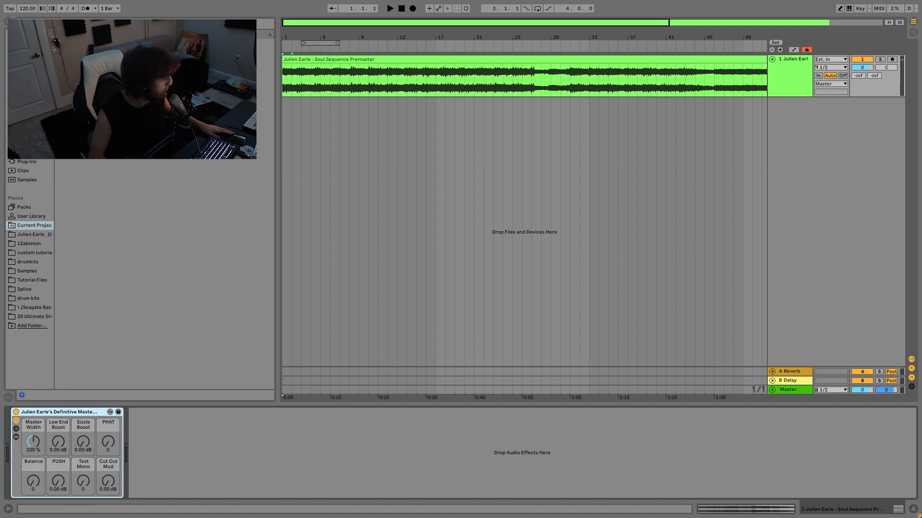
click(294, 59)
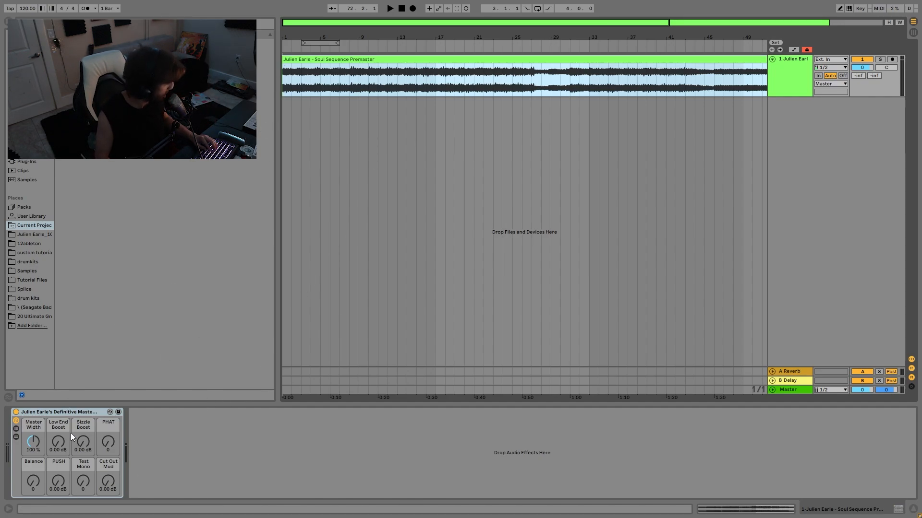
key(space)
drag(61, 445, 83, 435)
drag(58, 442, 104, 440)
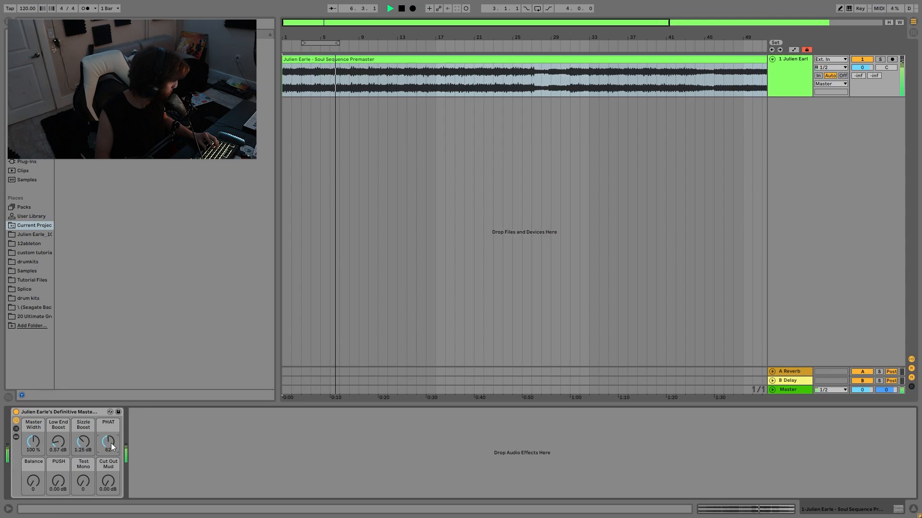
drag(35, 487, 58, 470)
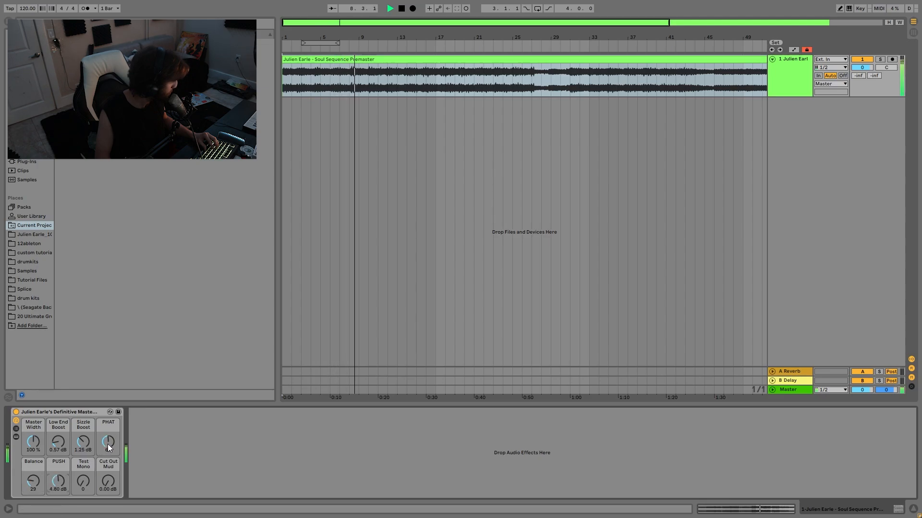
Adjust the mastering rack's PHAT to 21, PUSH to 5.98 dB and Low End Boost to 0.68 dB, and stop playback.
drag(108, 442, 108, 445)
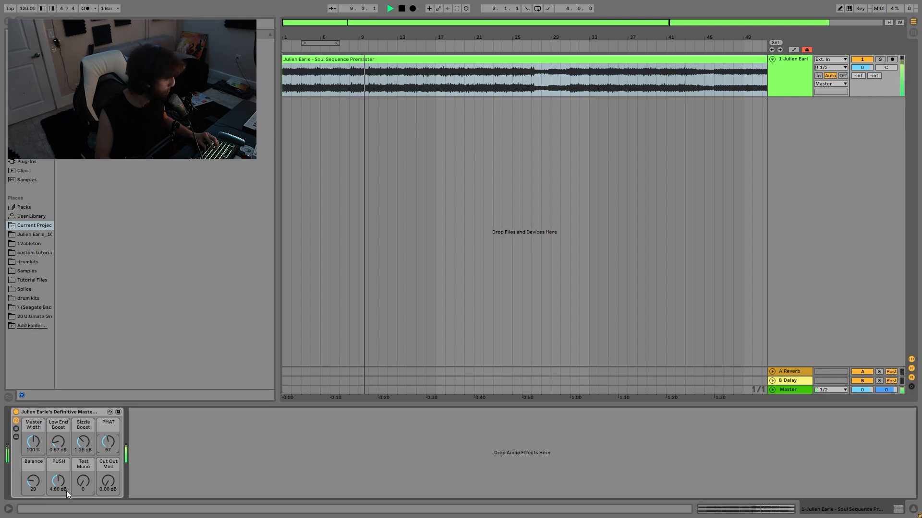
drag(49, 494, 49, 485)
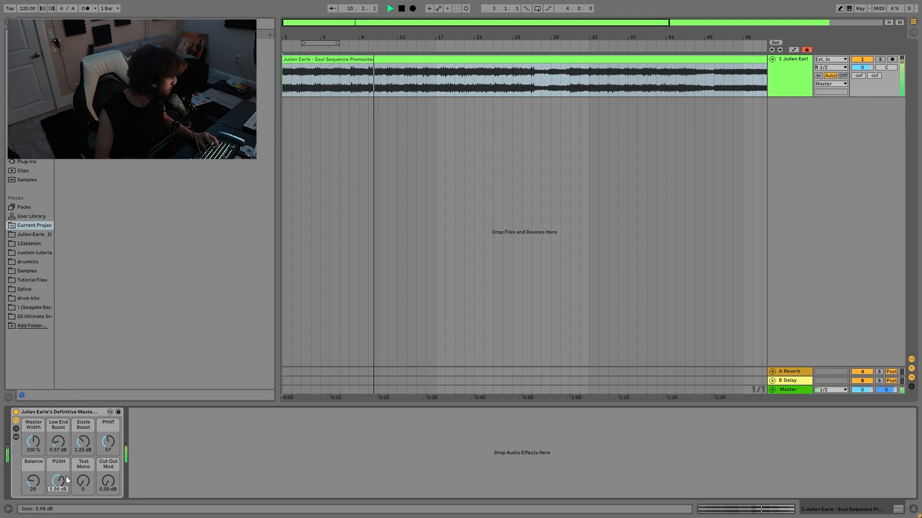
drag(110, 449, 66, 444)
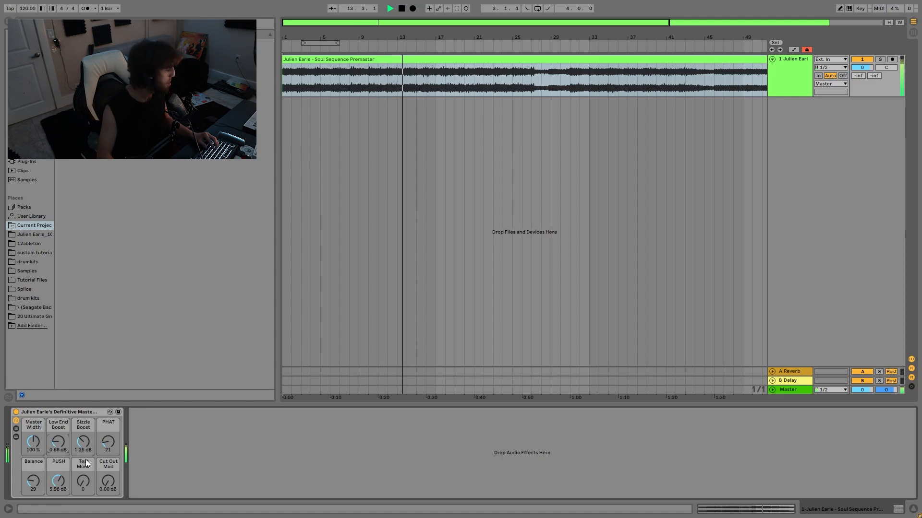
key(space)
Delete the mastering rack from the track and move the playback position back to the start of the song.
click(78, 412)
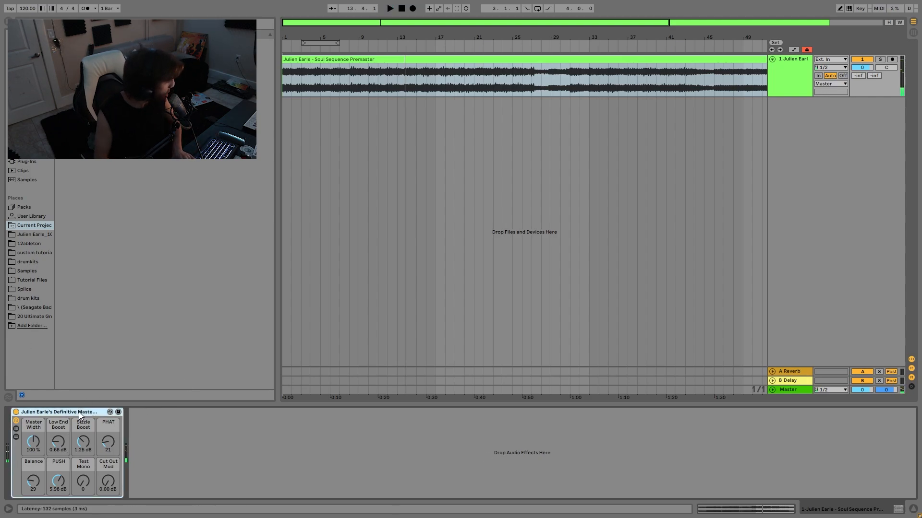
key(Delete)
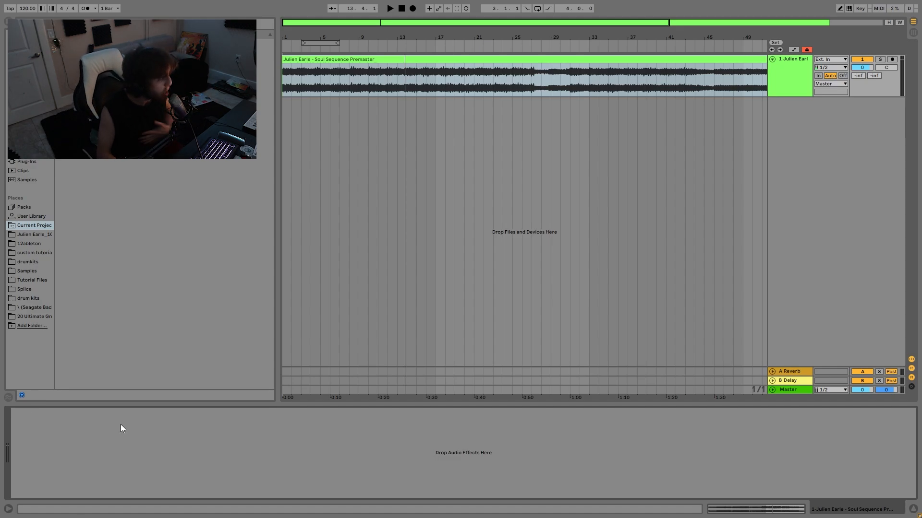
click(286, 82)
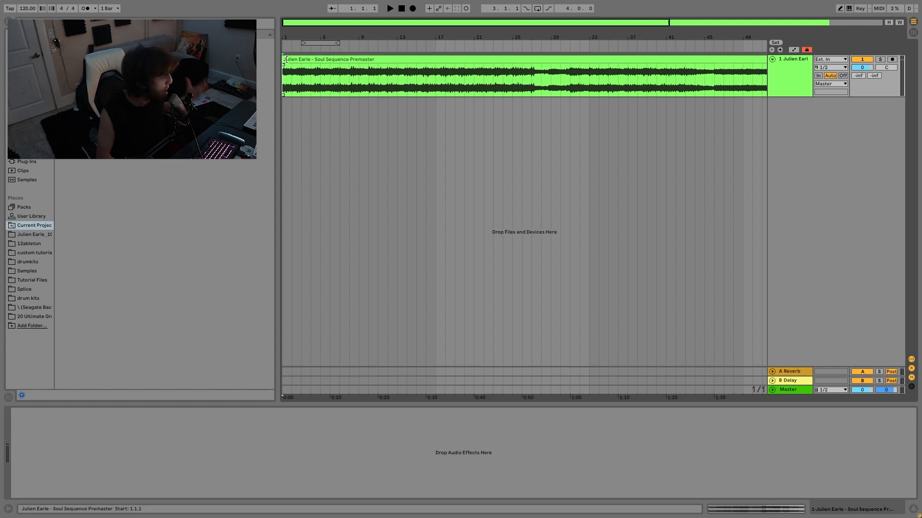
drag(287, 37, 286, 79)
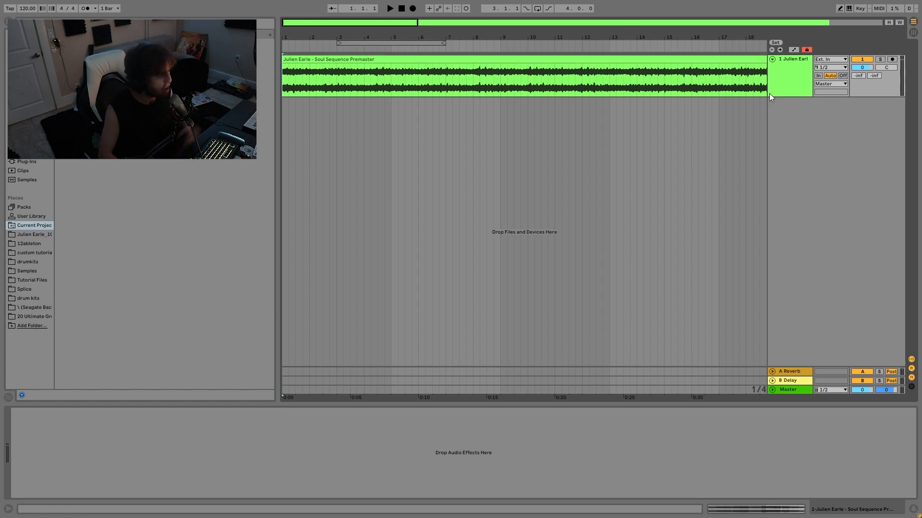
Add two EQ Eight devices to the Soul Sequence Premaster track from the audio effects.
click(790, 89)
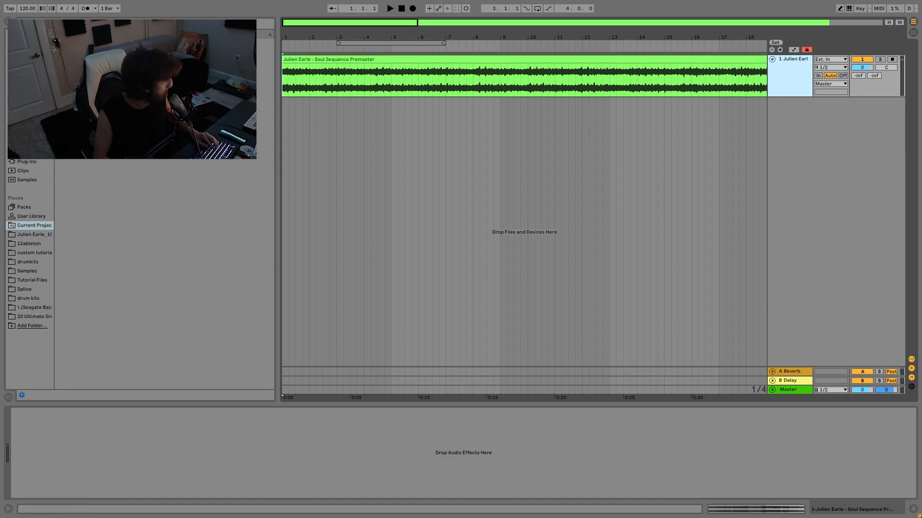
click(30, 134)
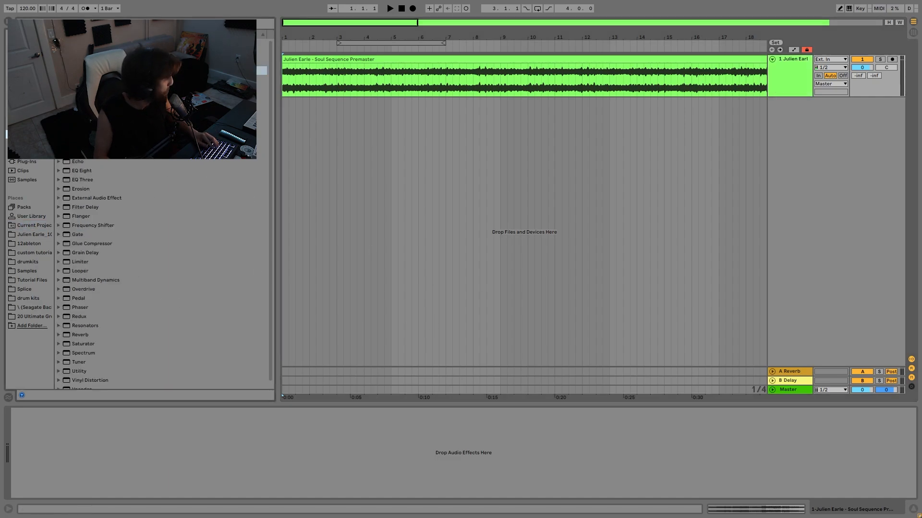
double_click(82, 172)
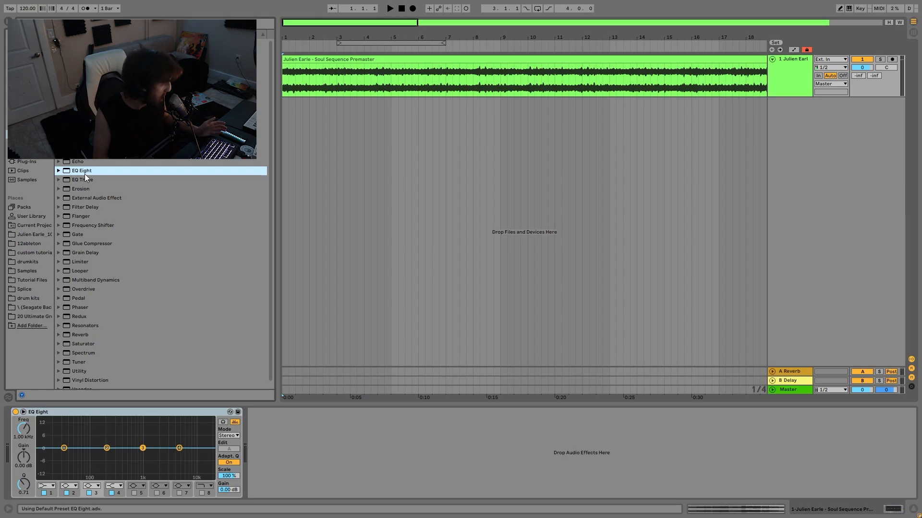
double_click(82, 170)
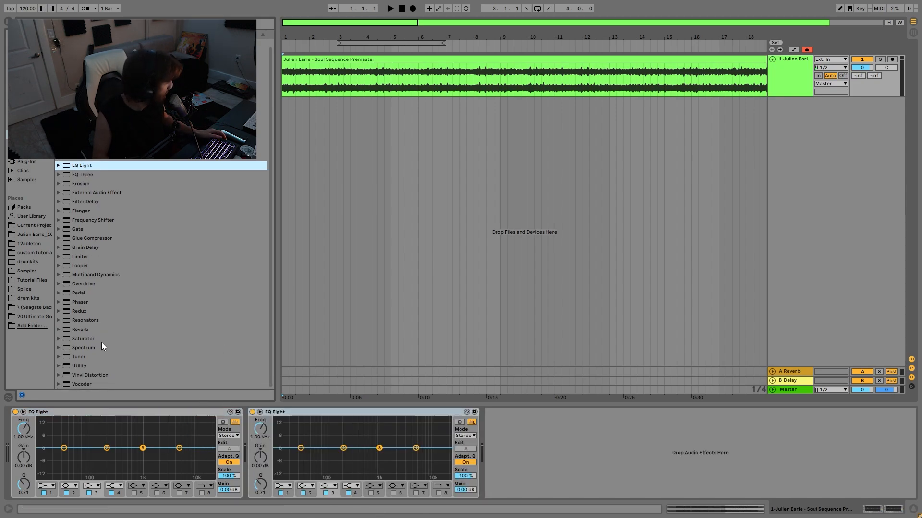
Add a Saturator, a Compressor and a Limiter after the two EQs in the track's effect chain.
click(84, 340)
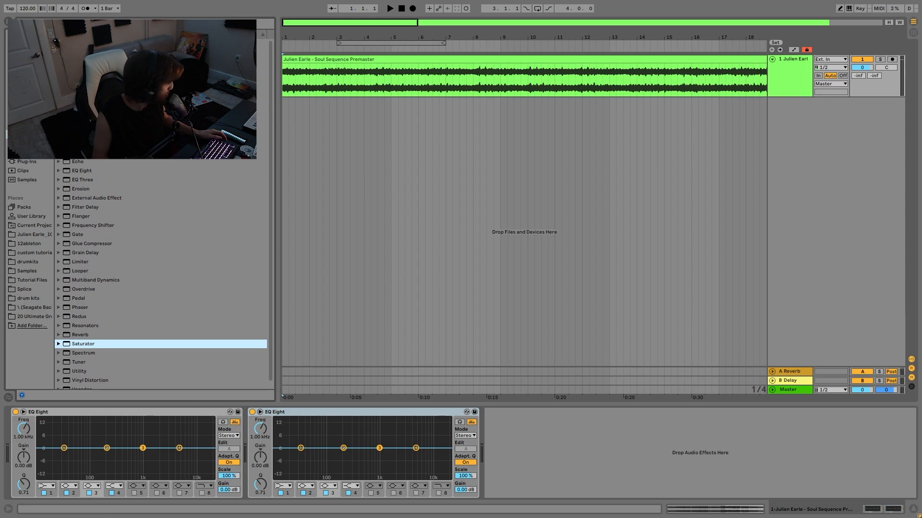
drag(79, 344, 534, 488)
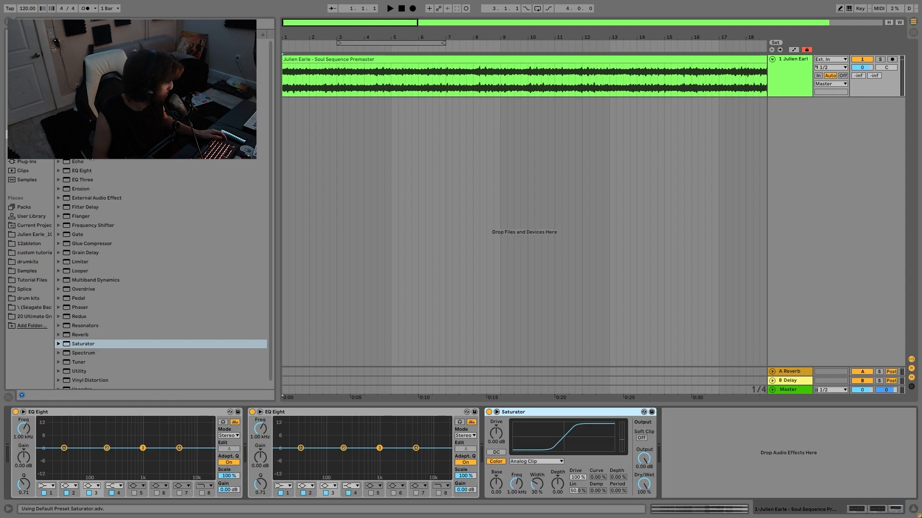
double_click(80, 262)
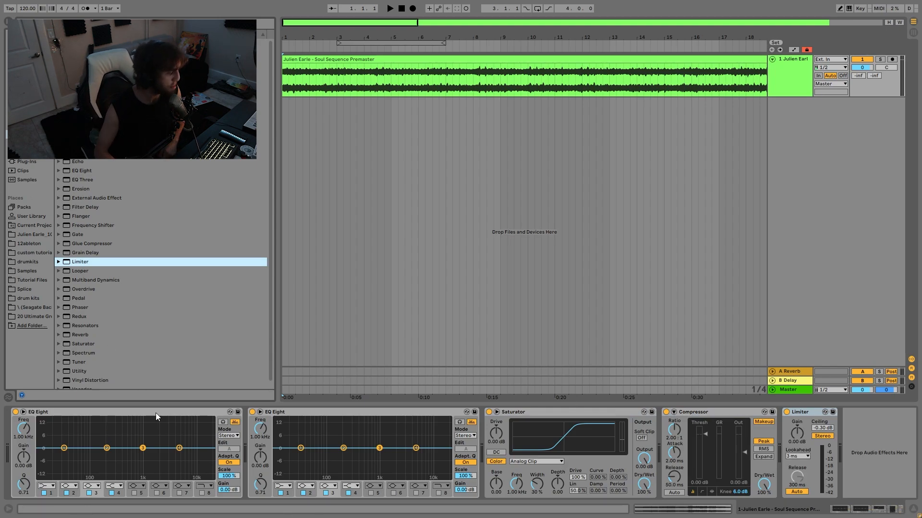
Enable band 8 in the first EQ Eight as a steep high-cut filter at 20 kHz.
click(295, 414)
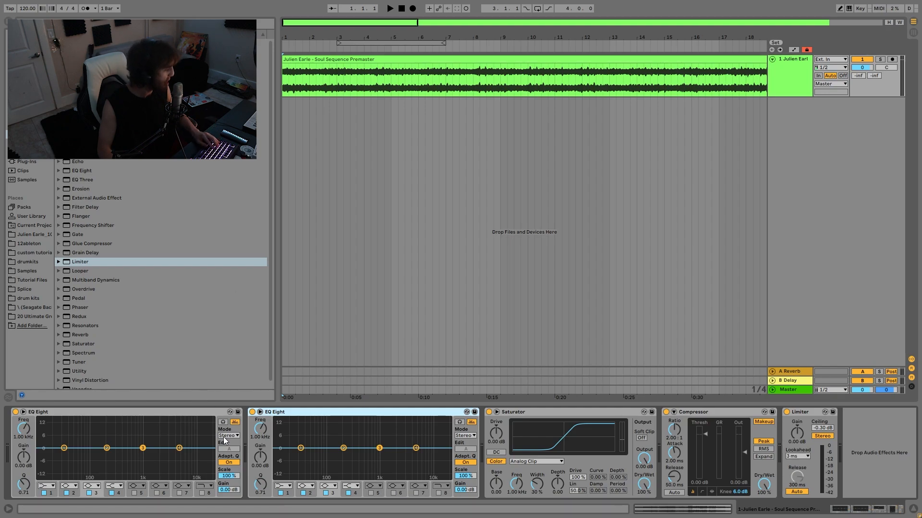
click(202, 493)
click(206, 486)
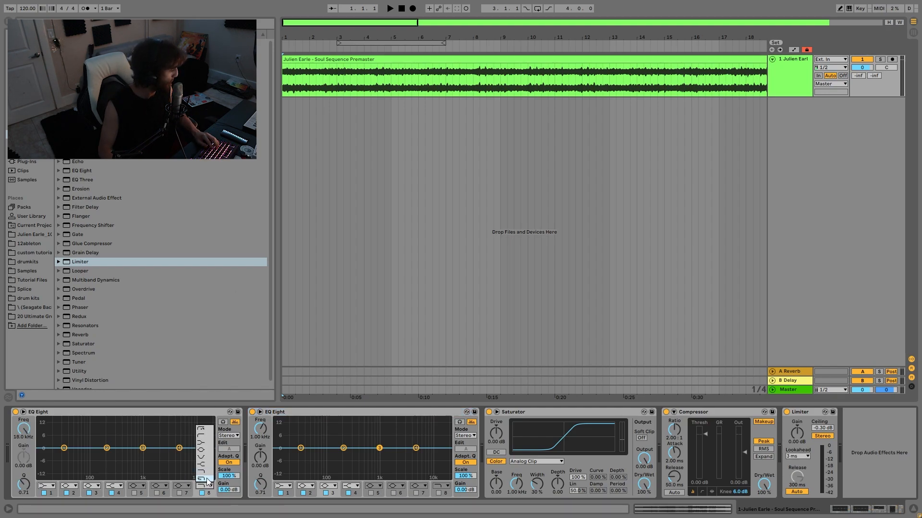
click(206, 478)
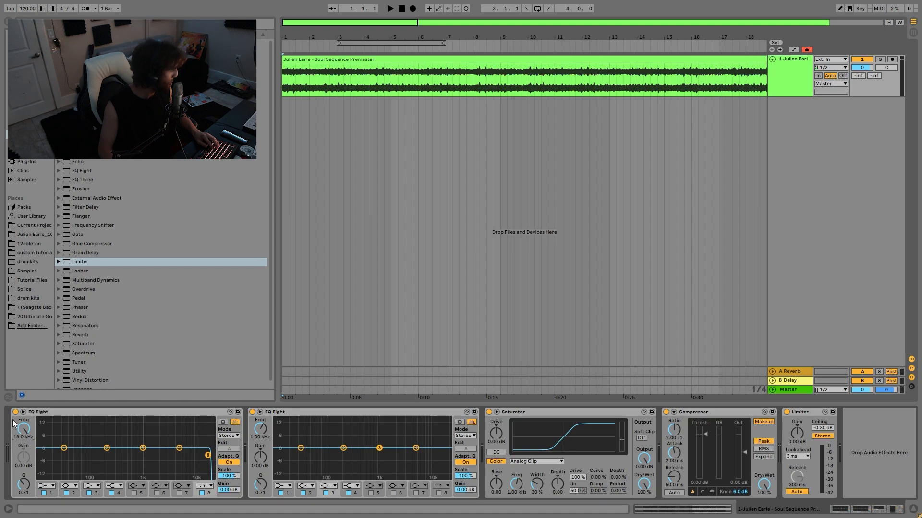
text(20)
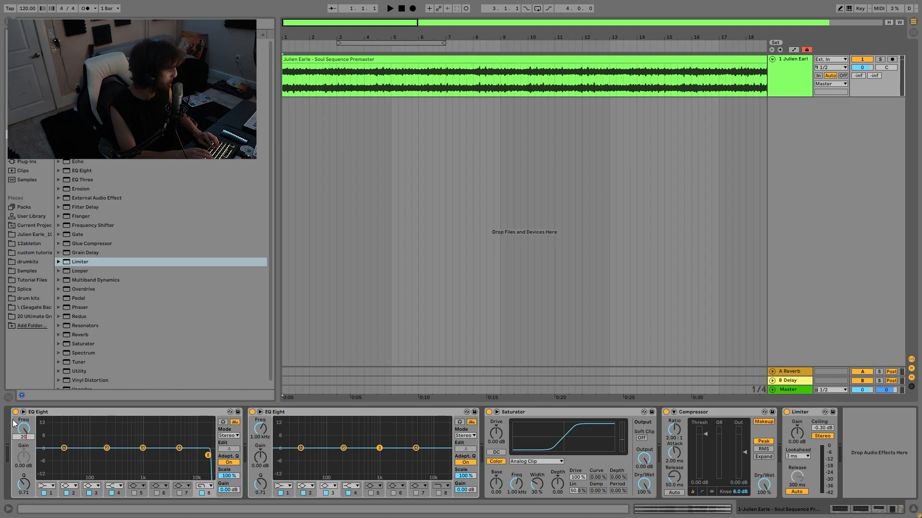
text(000)
key(Return)
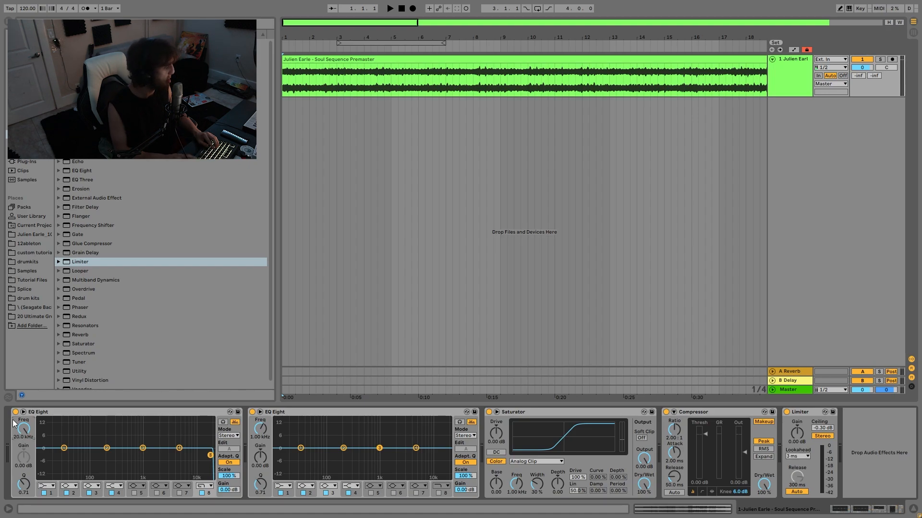
Change band 1 of the first EQ Eight to a steep low-cut filter and set its frequency to 20 Hz.
click(49, 488)
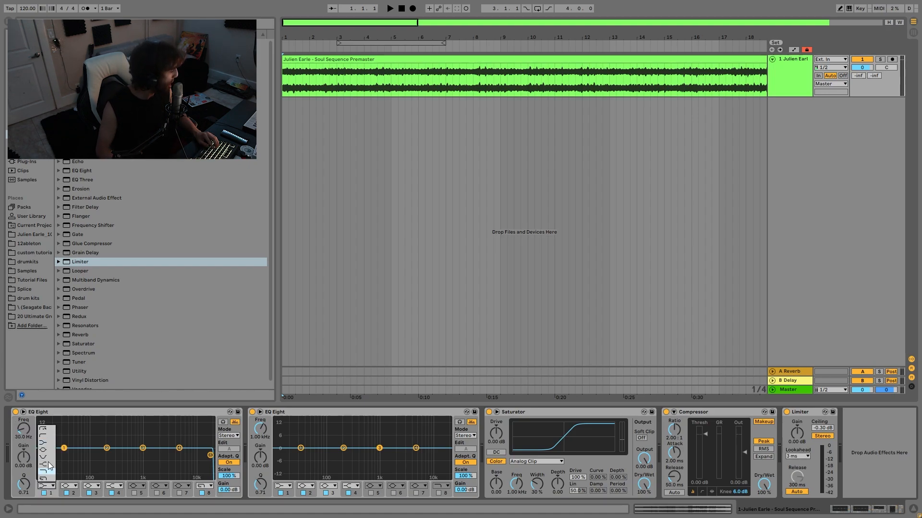
click(46, 430)
click(23, 437)
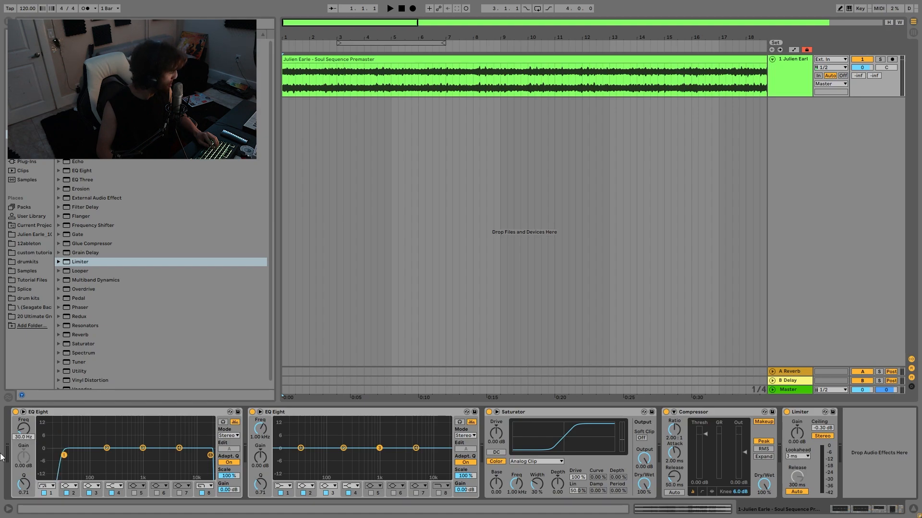
text(20)
key(Return)
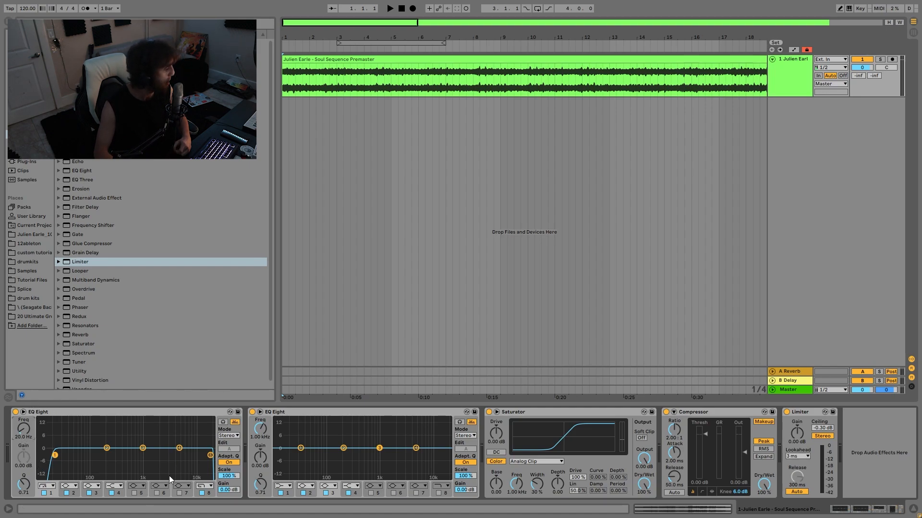
click(211, 455)
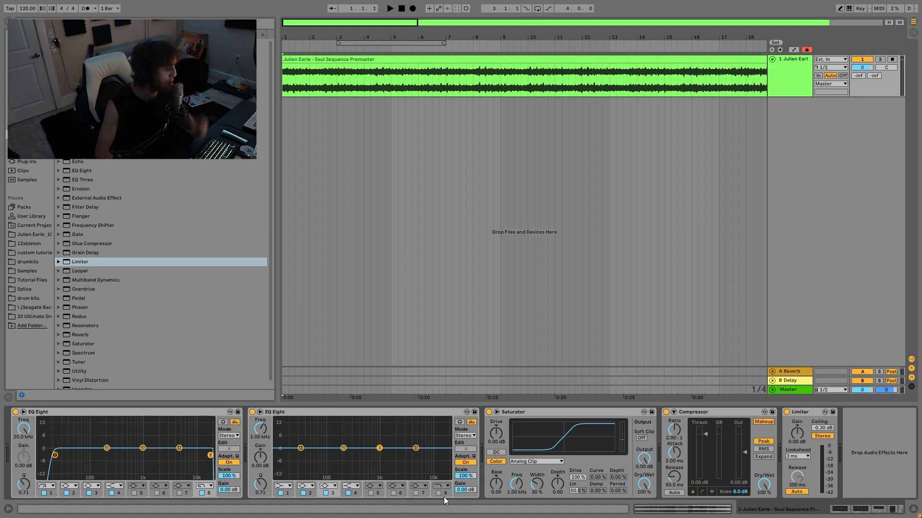
In the second EQ Eight, raise band 1 to about 2.11 dB at 116 Hz and band 4 to 2.60 dB at 3.59 kHz, with output gain -1 dB.
drag(302, 449, 331, 445)
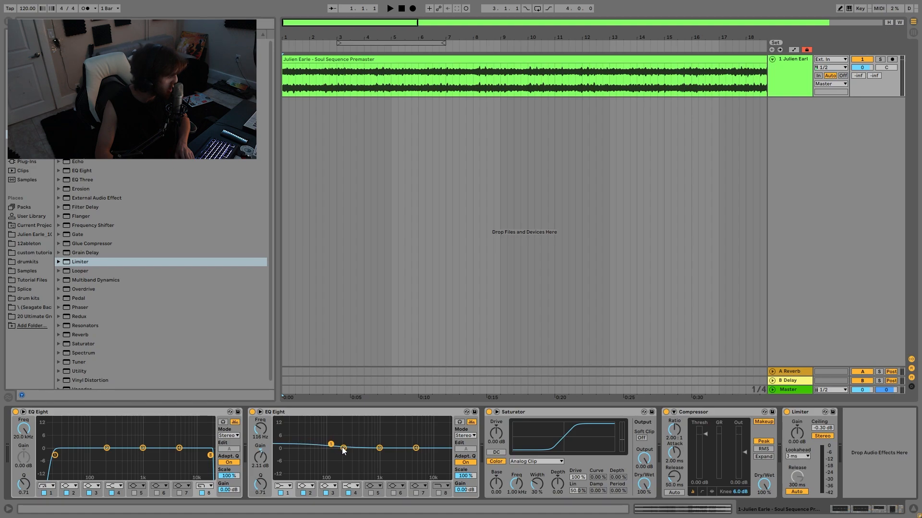
drag(416, 448, 409, 446)
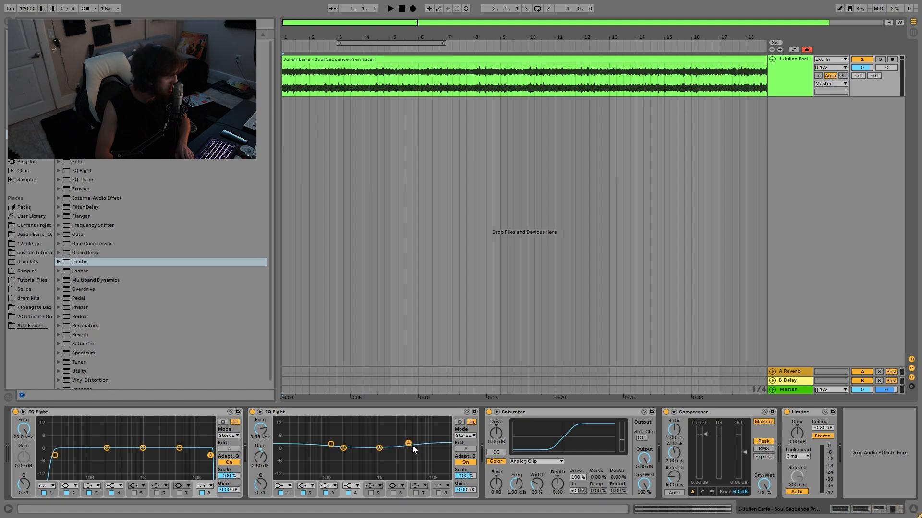
click(460, 491)
text(-1)
key(Return)
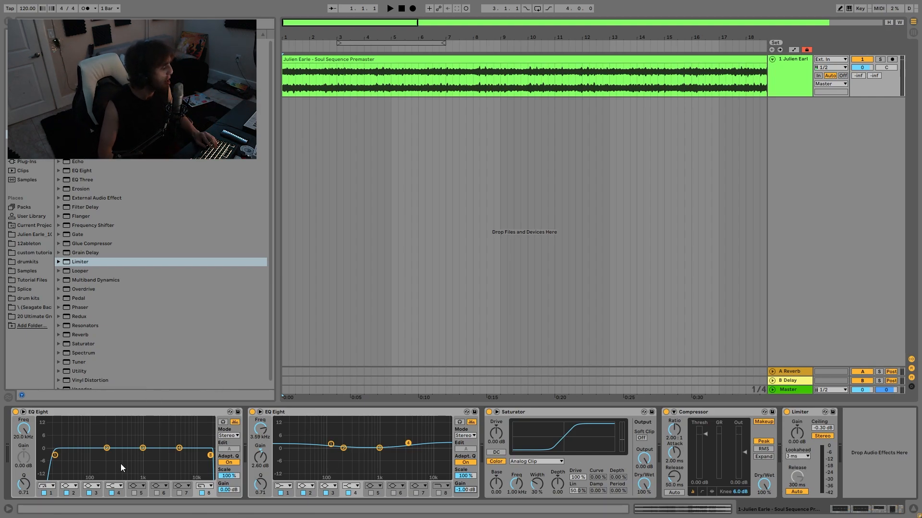
Play the track and compare the sound with the second EQ Eight bypassed and active.
click(248, 413)
click(249, 413)
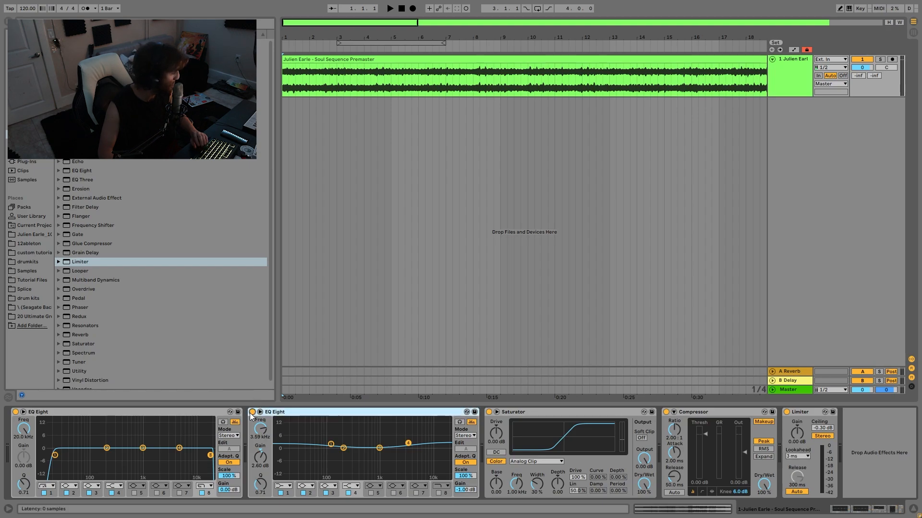
key(space)
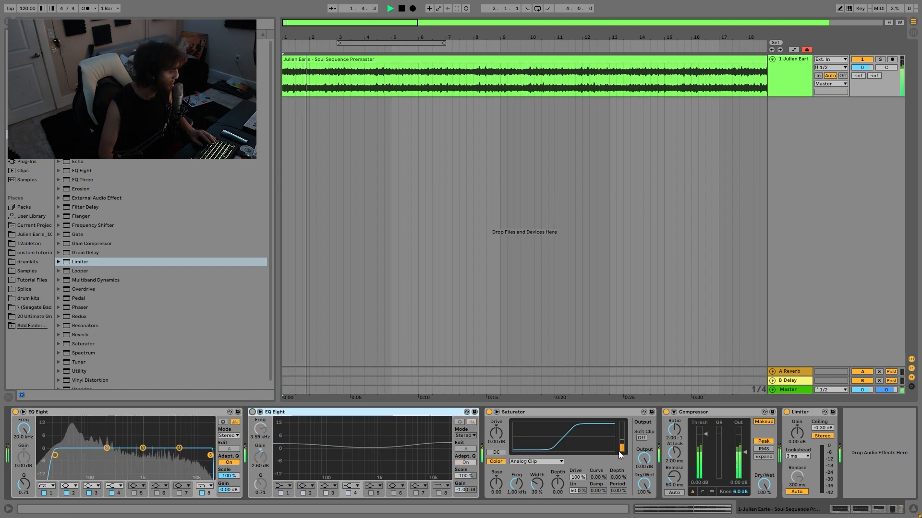
key(0)
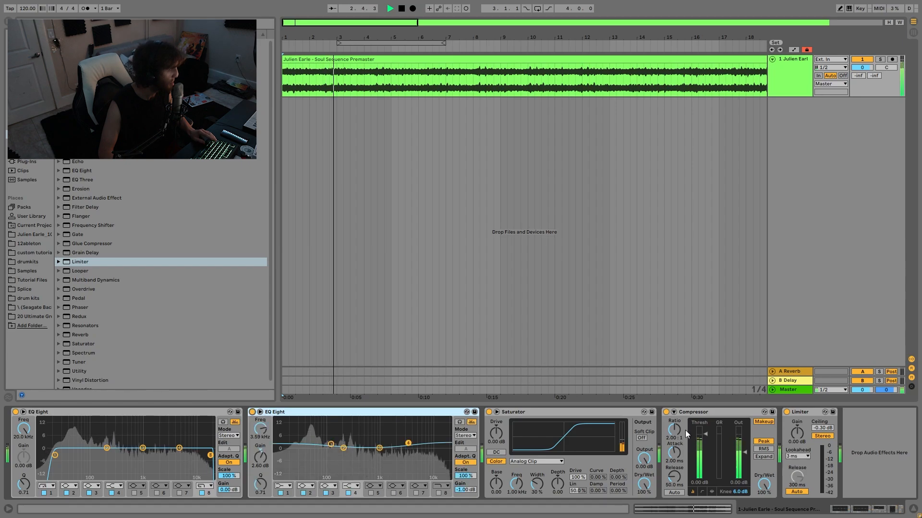
Deactivate the Limiter, Compressor and Saturator in the effect chain and stop playback.
click(787, 412)
click(667, 412)
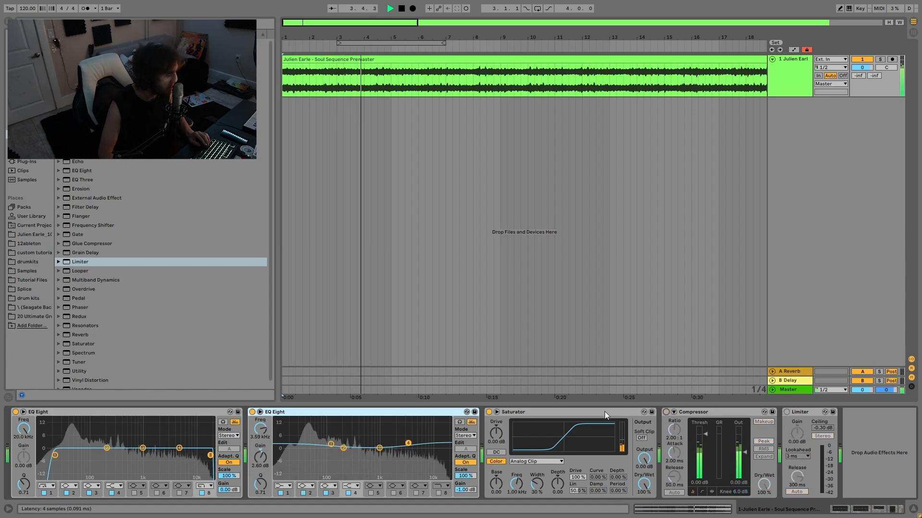
click(488, 412)
key(space)
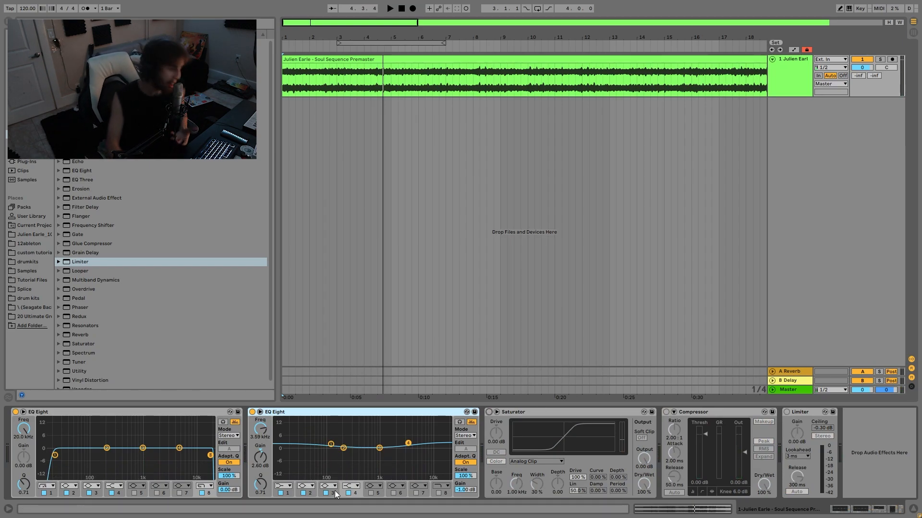
Set the second EQ Eight's Scale to 94% while listening to the track, and stop playback.
click(262, 463)
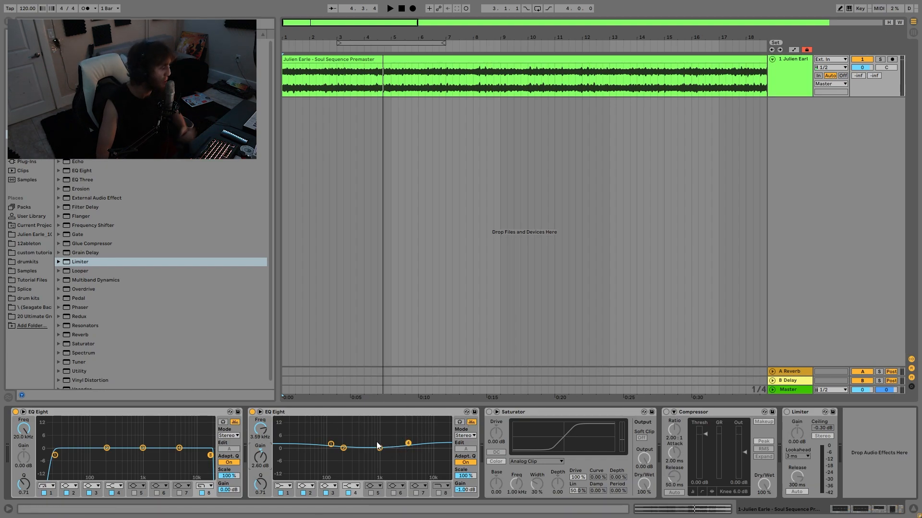
key(space)
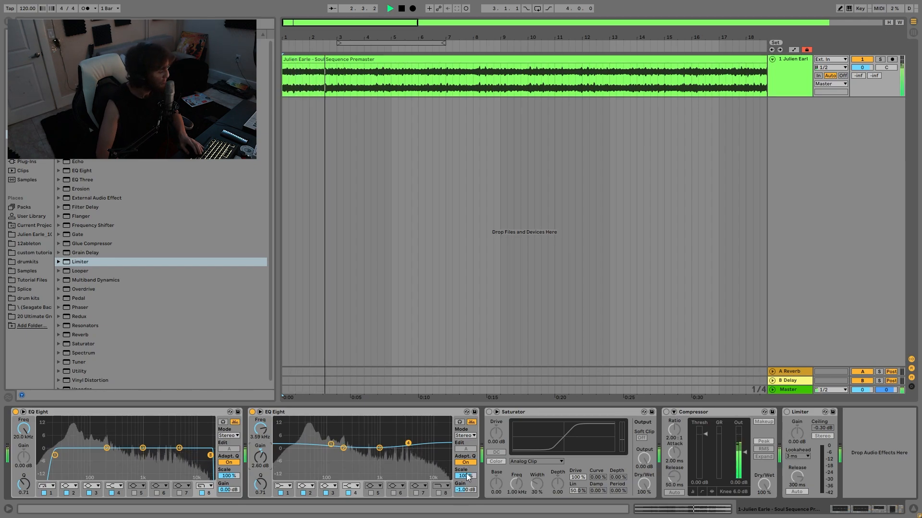
key(space)
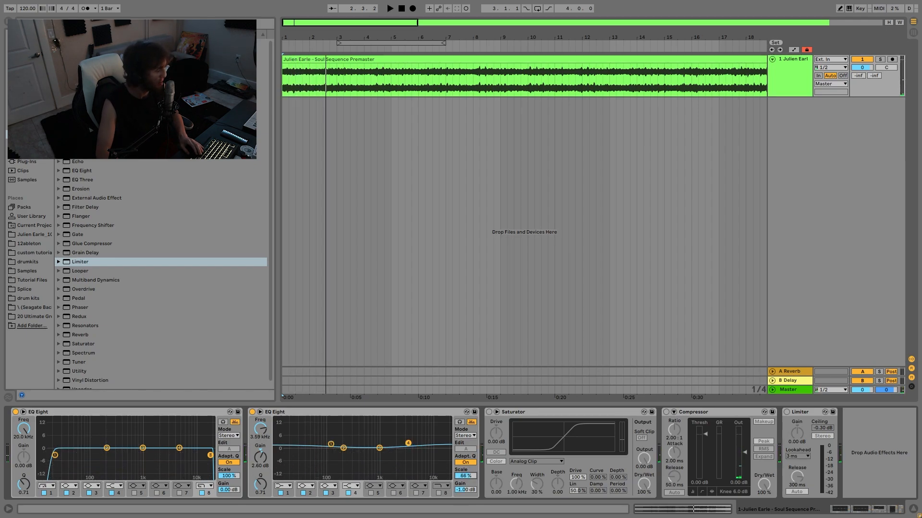
key(space)
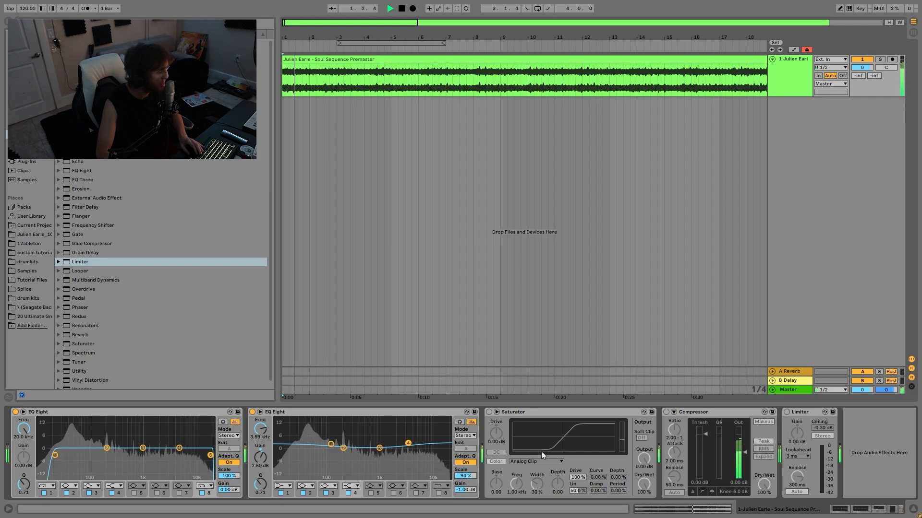
key(space)
Activate the Saturator with Color on and set its drive to 4 dB and output to -2 dB.
click(488, 412)
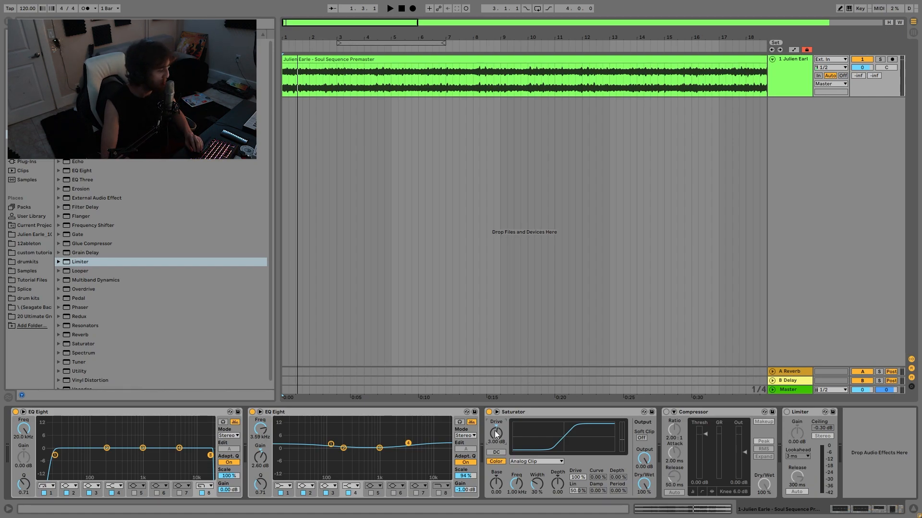
key(Up)
click(645, 459)
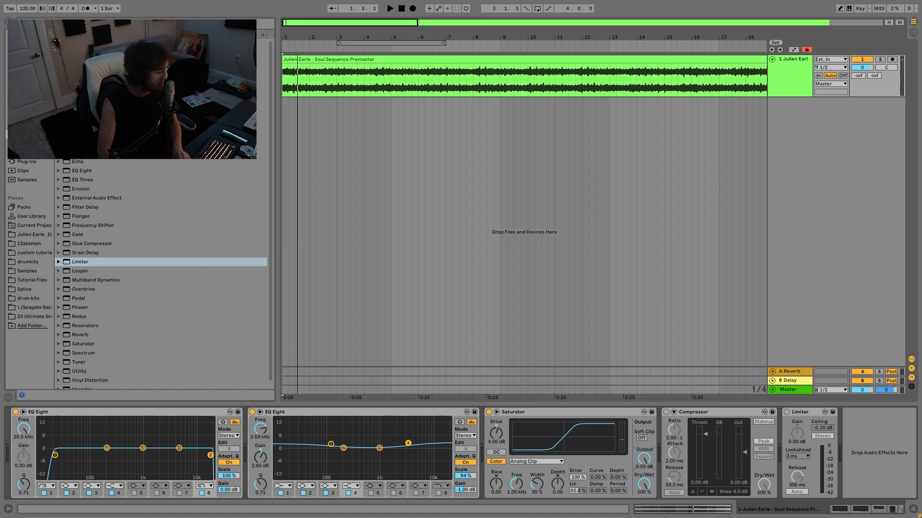
key(Down)
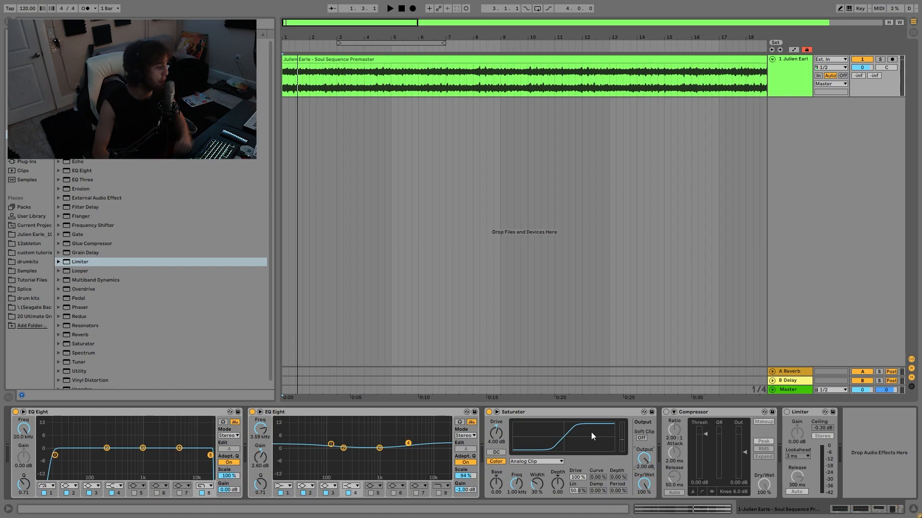
Play the track and compare the sound with the Saturator bypassed and active.
click(489, 412)
key(space)
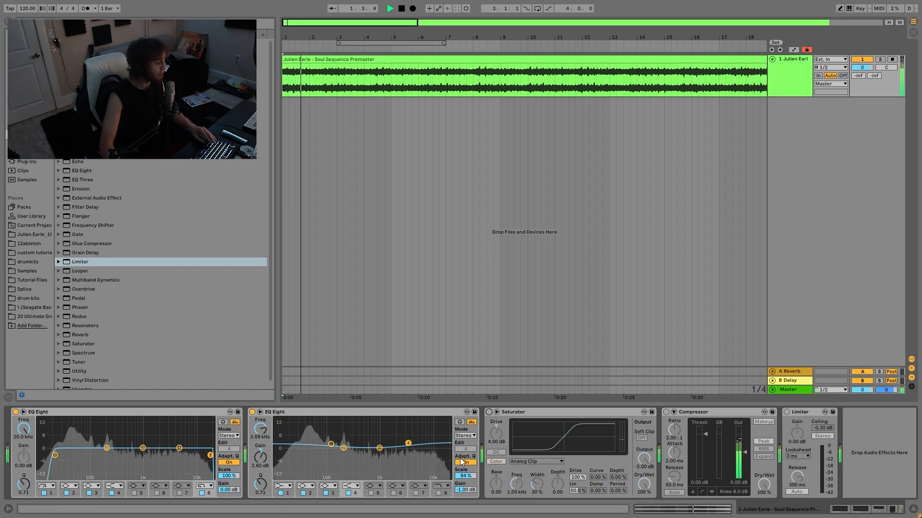
click(489, 412)
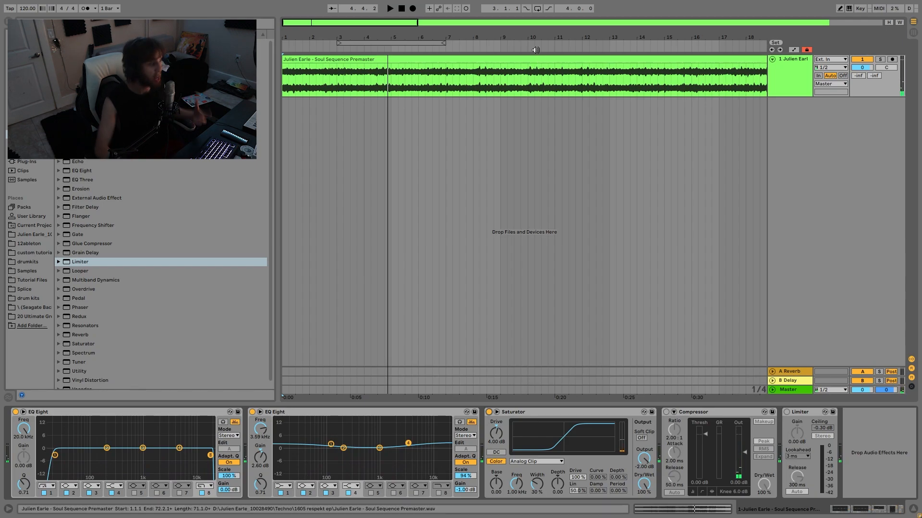
key(space)
click(489, 412)
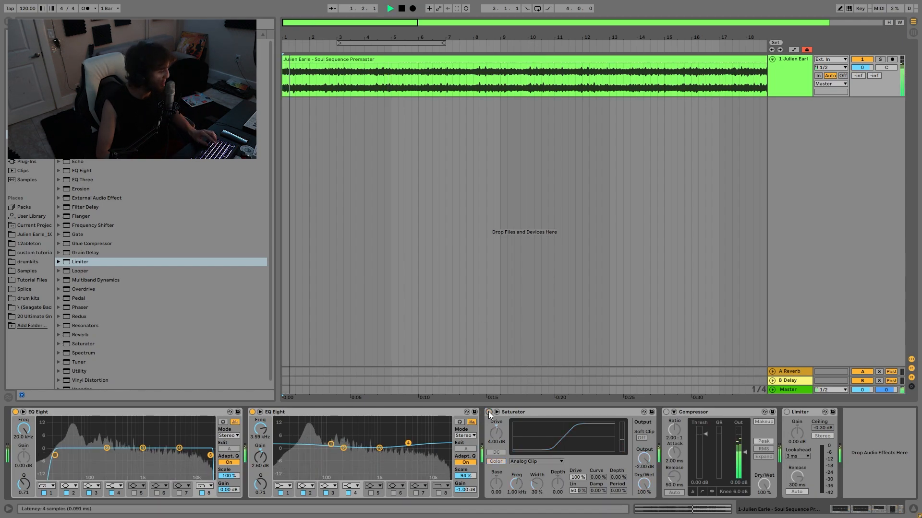
click(489, 412)
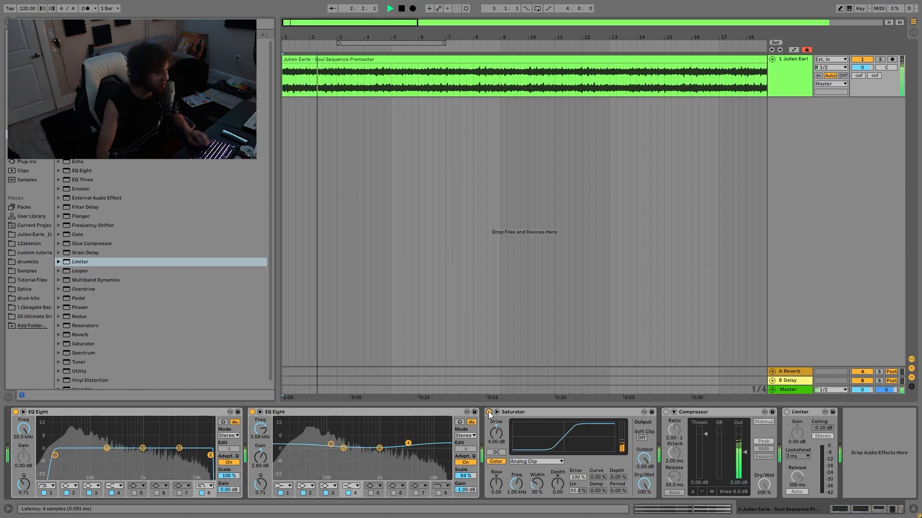
key(space)
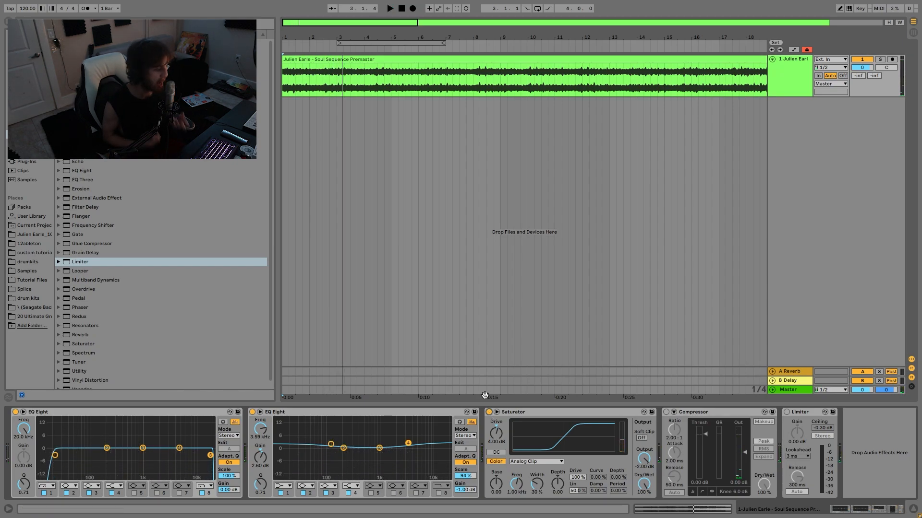
Set the Saturator's drive to 3 dB and its output to -1.5 dB.
key(space)
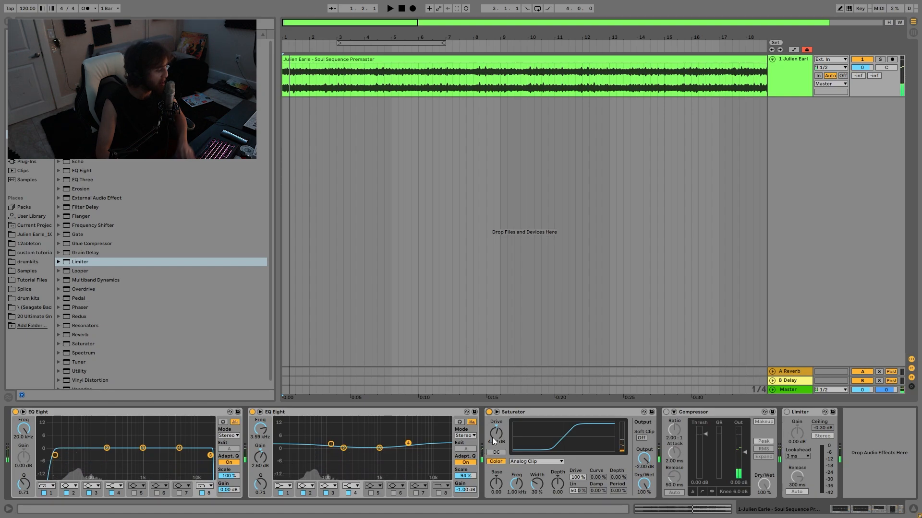
drag(492, 436, 493, 440)
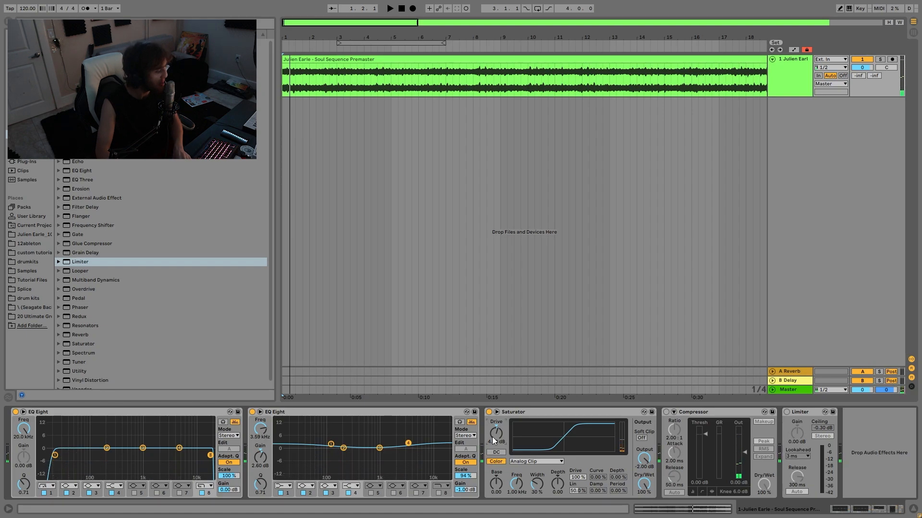
click(642, 467)
text(-1.5)
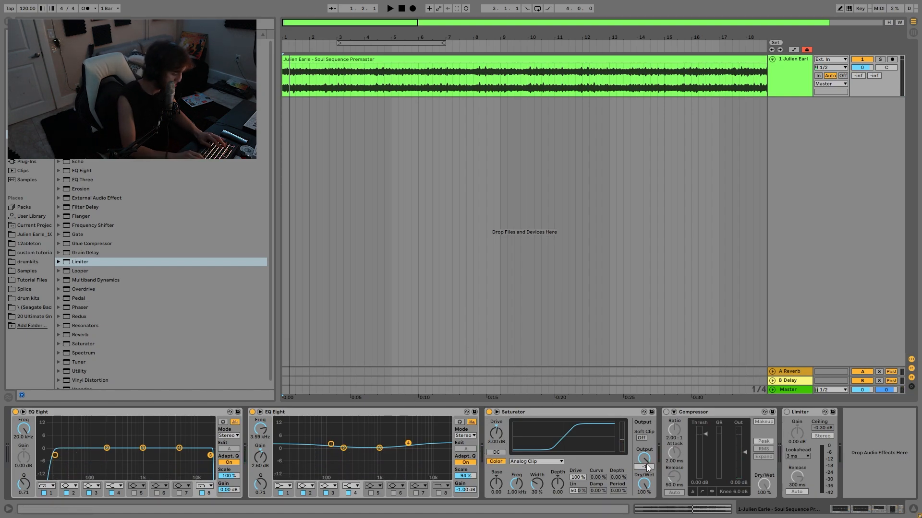
key(Return)
Play the track while trying a different drive and Soft Clip on the Saturator, and revert both changes.
key(space)
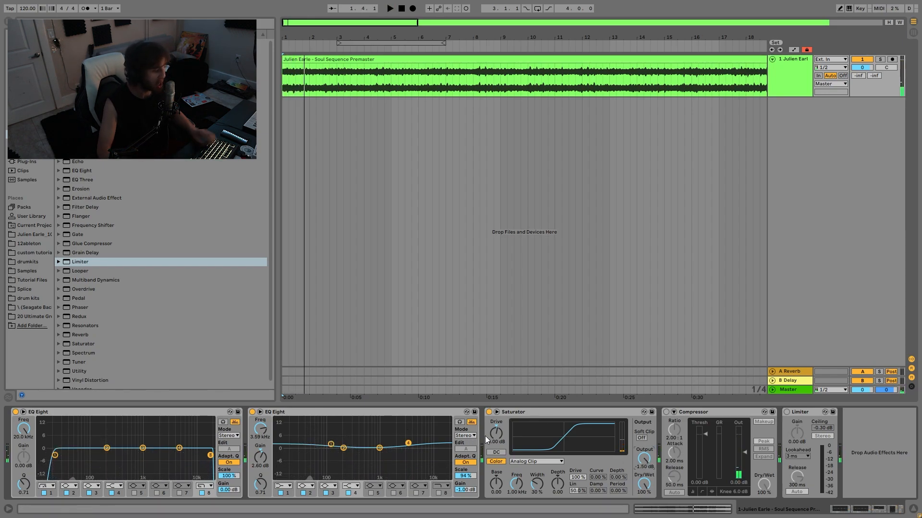
mouse_move(488, 439)
mouse_down()
mouse_move(488, 413)
mouse_move(495, 442)
mouse_up()
key(space)
key(space)
key(ctrl+z)
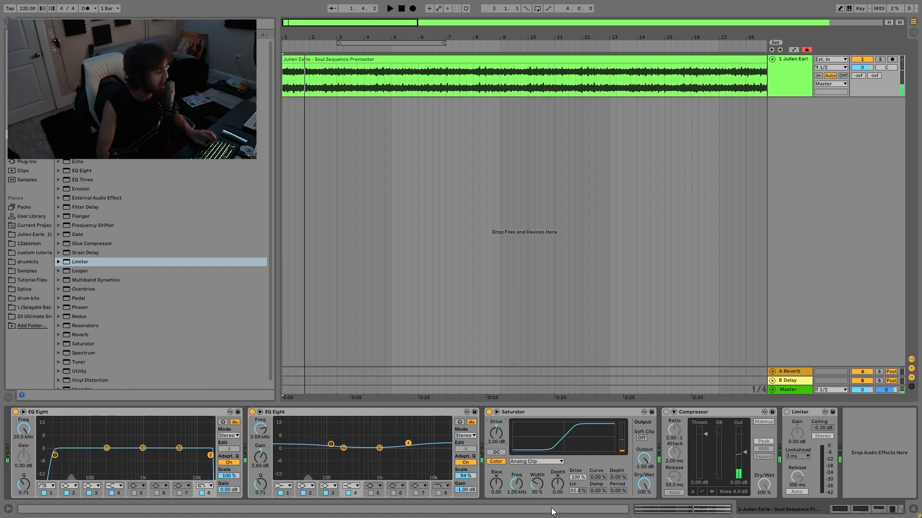
key(space)
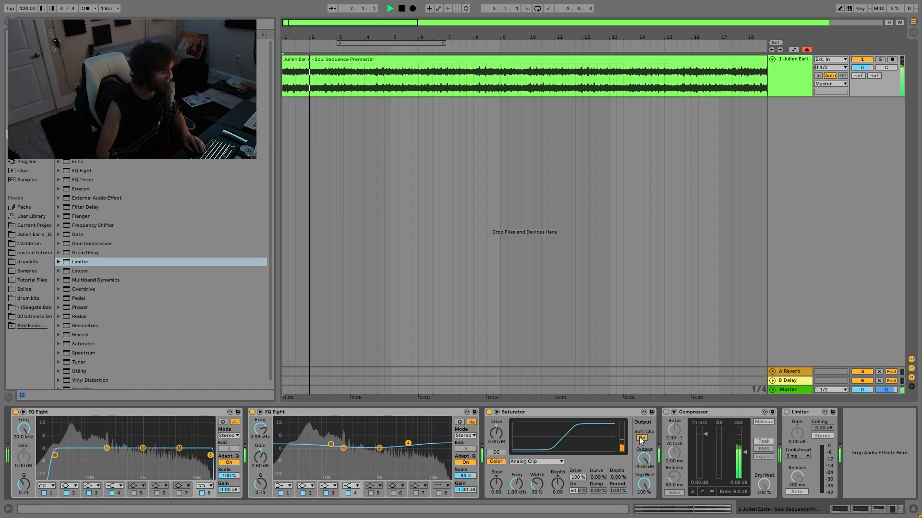
key(space)
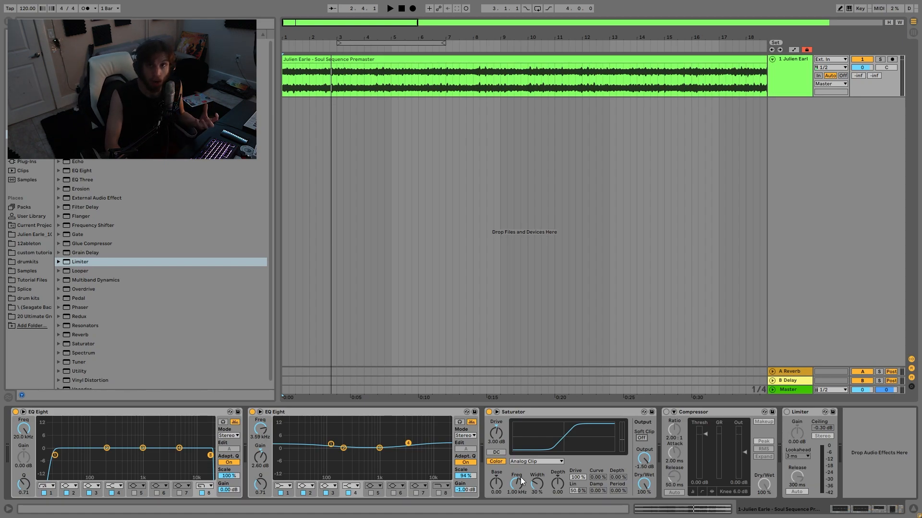
Activate the Compressor during playback and turn off its Makeup gain.
click(525, 409)
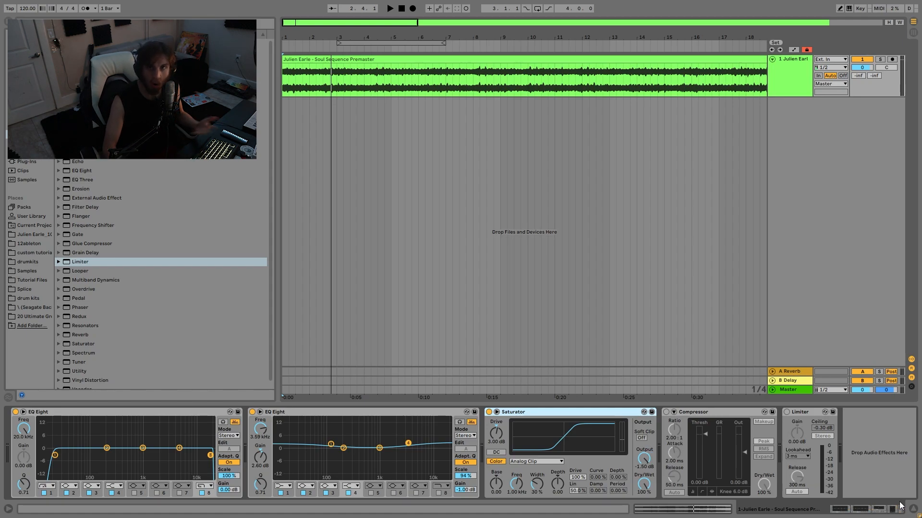
key(space)
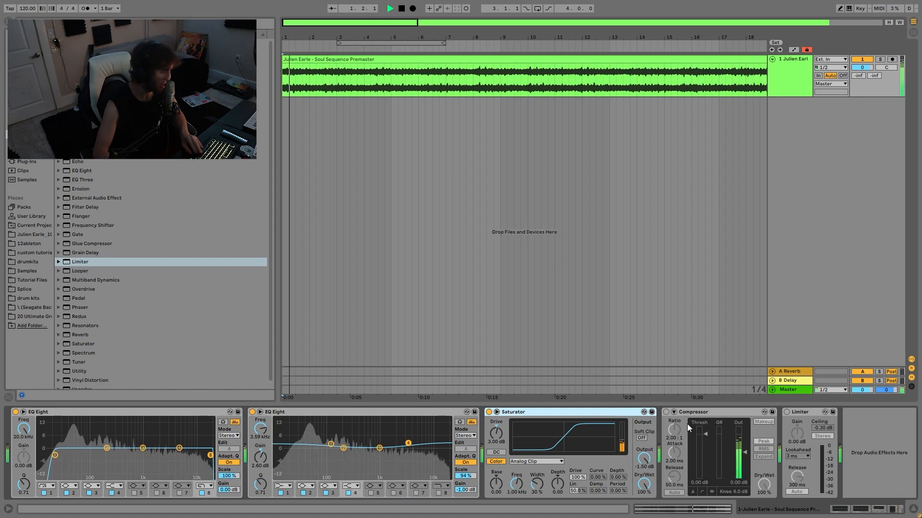
click(666, 412)
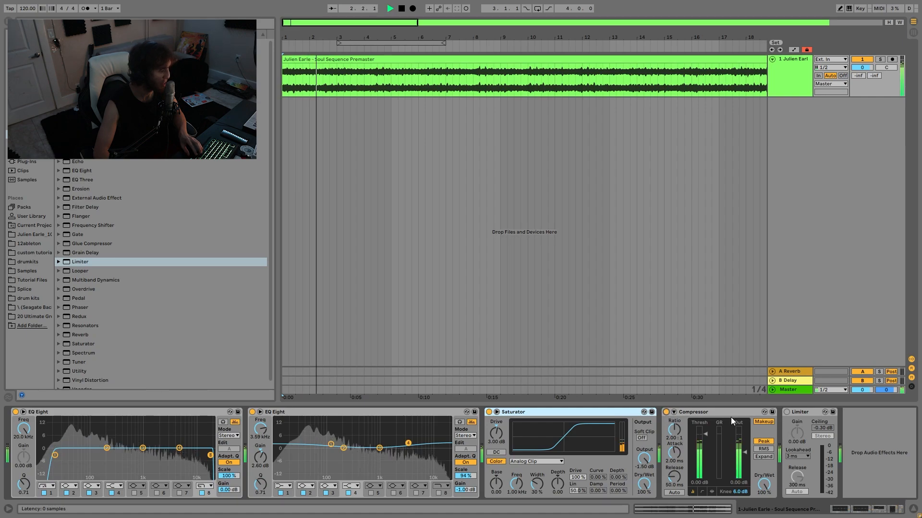
click(761, 421)
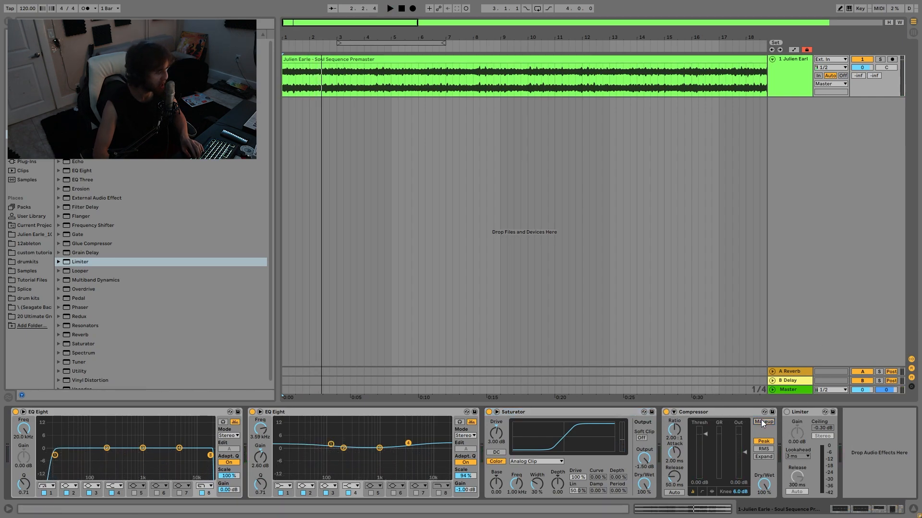
Set the Compressor's ratio to about 1.73:1 and its attack to about 31.1 ms while auditioning the track.
key(space)
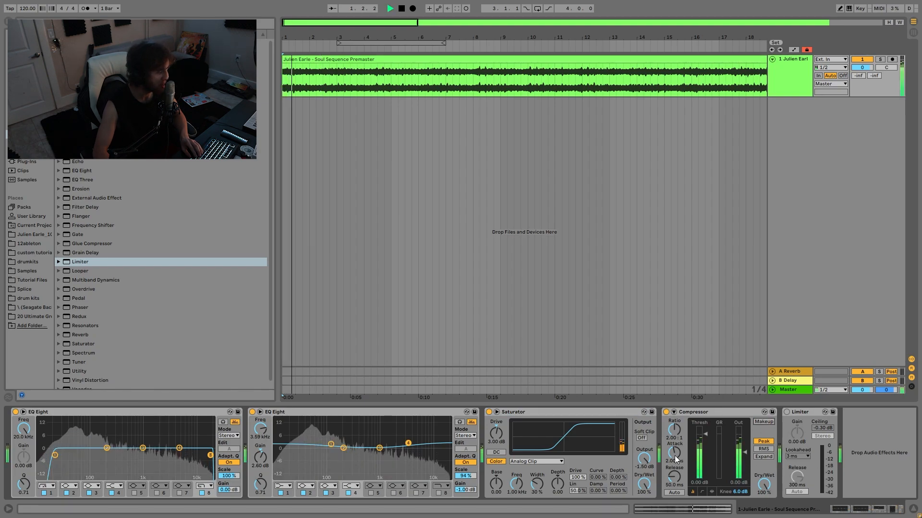
key(space)
drag(674, 430, 674, 439)
key(space)
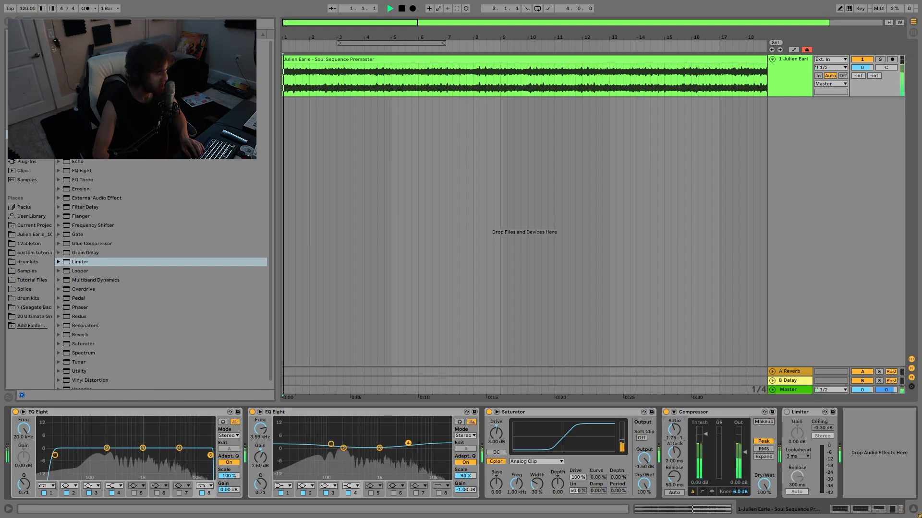
key(space)
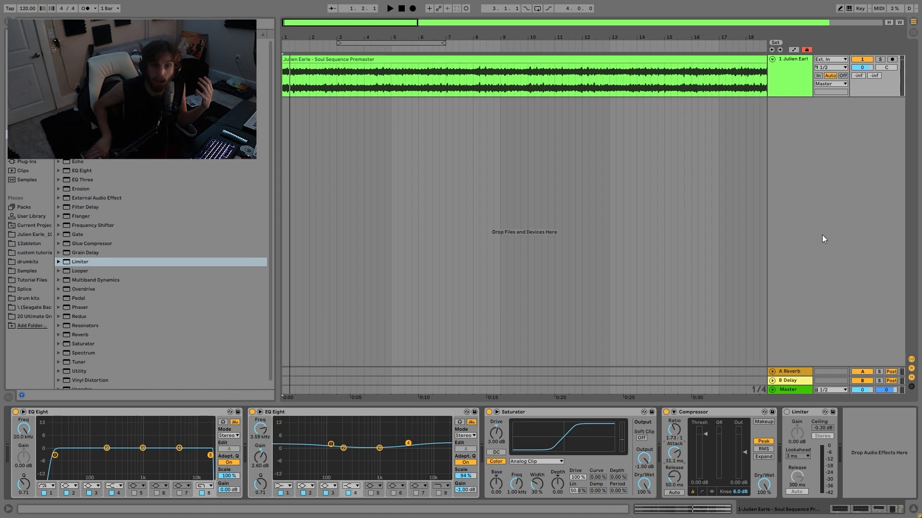
Add a MIDI track and load the sample 00DB_Kick_Blondie_club.aif onto it.
click(791, 80)
key(ctrl+shift+t)
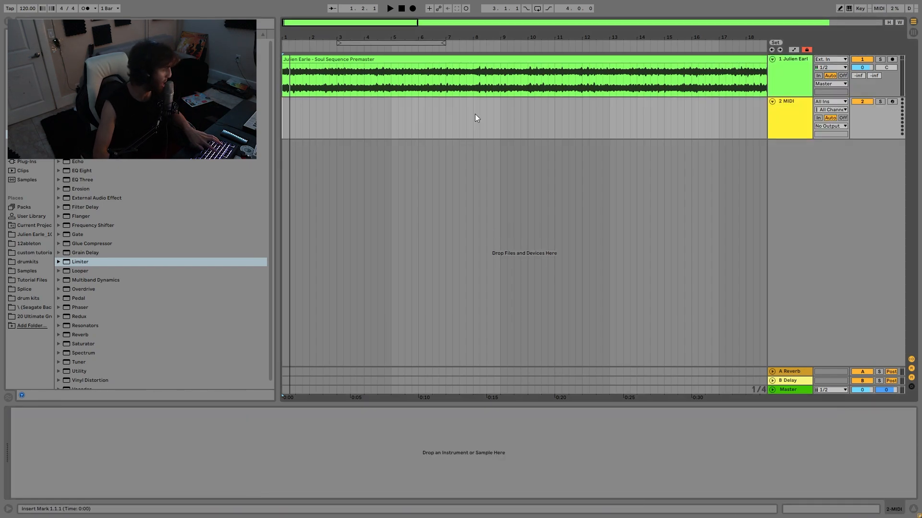
click(26, 180)
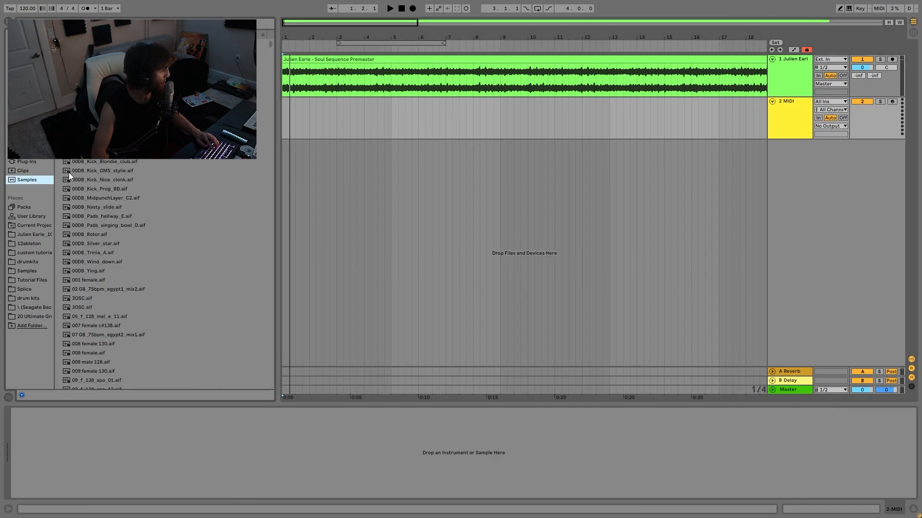
drag(82, 161, 789, 120)
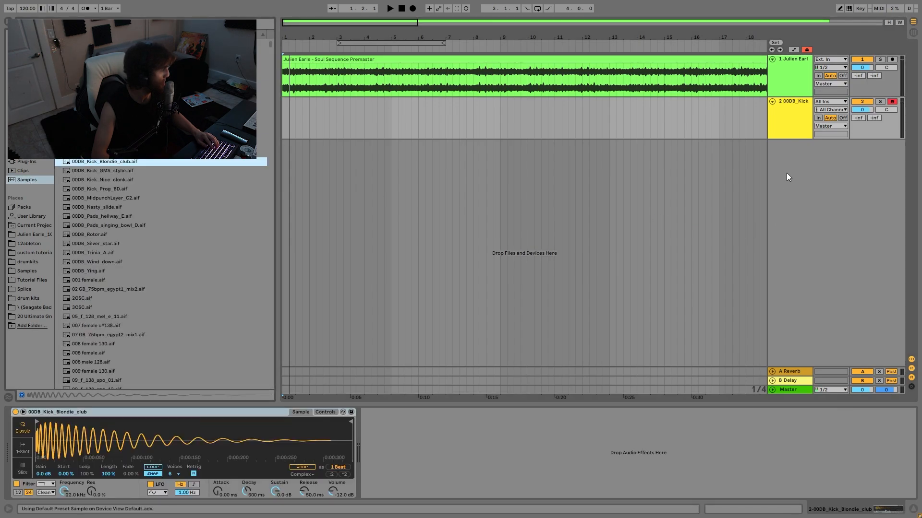
Enable the computer MIDI keyboard and audition the kick in 1-Shot mode, raising its Fade In to about 92.8 ms.
key(m)
key(a)
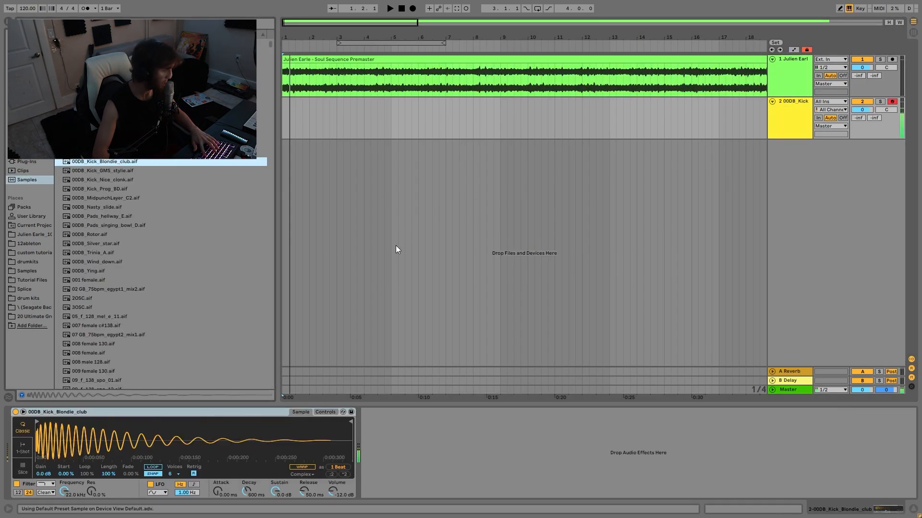
click(28, 442)
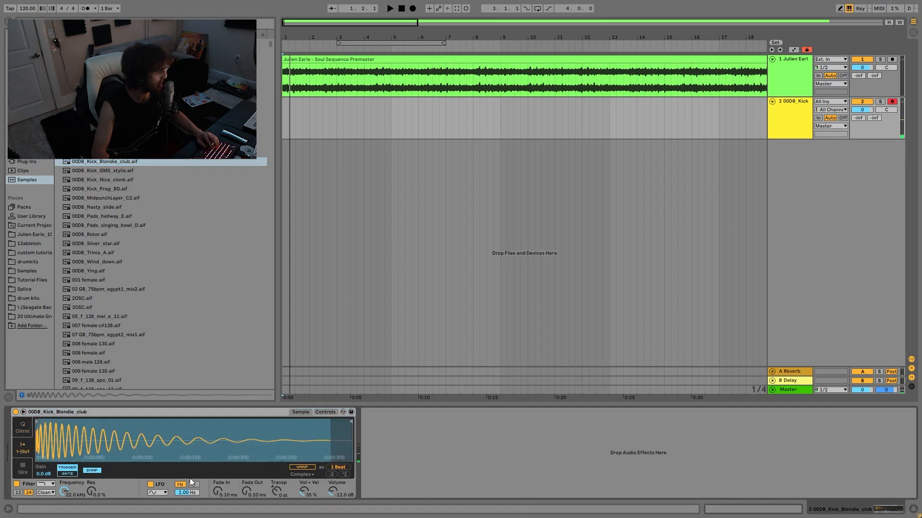
drag(219, 492, 219, 494)
key(a)
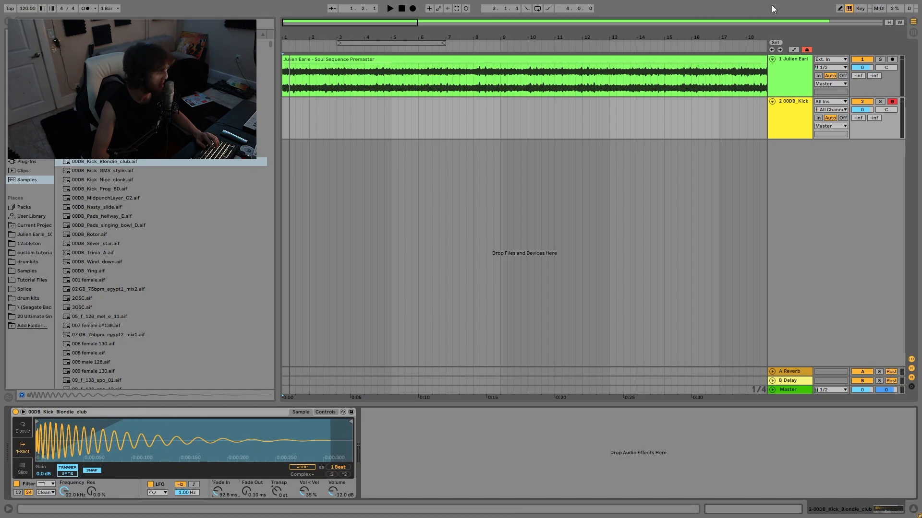
Delete the kick MIDI track and return to the premaster track's effect chain.
click(780, 123)
key(Delete)
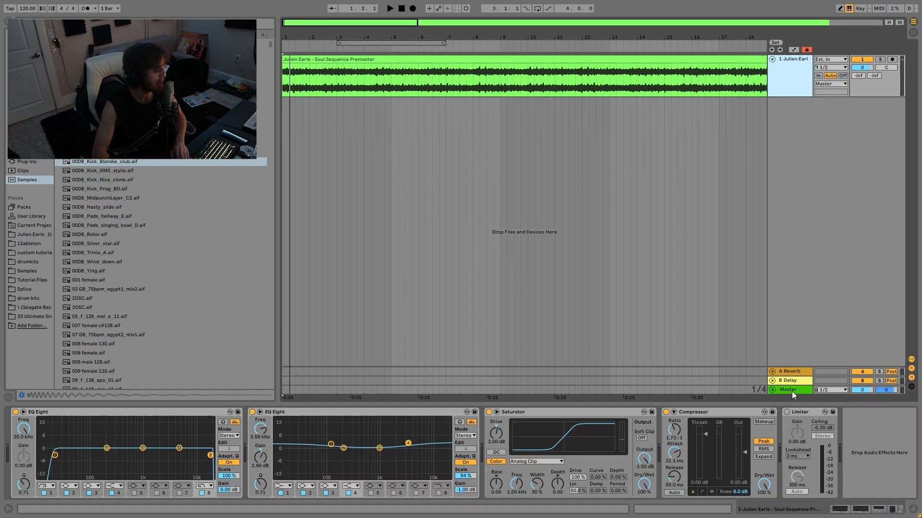
click(791, 389)
click(796, 77)
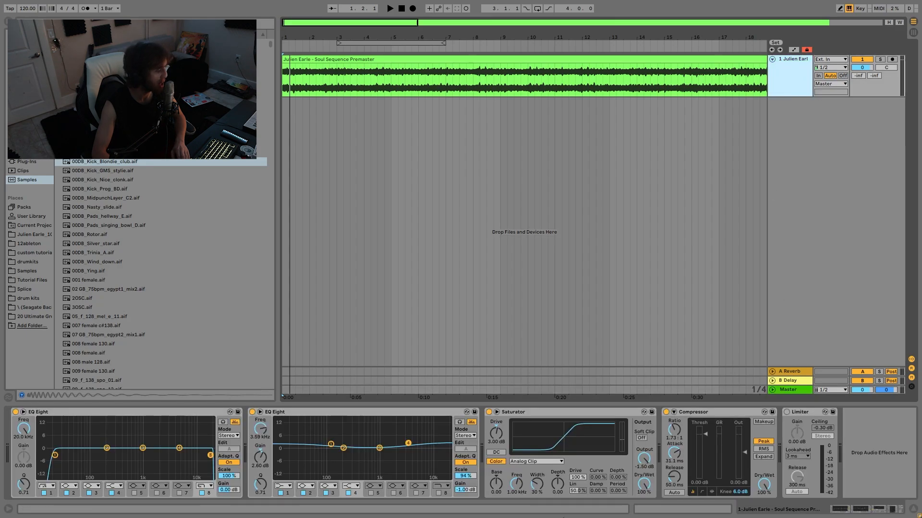
key(space)
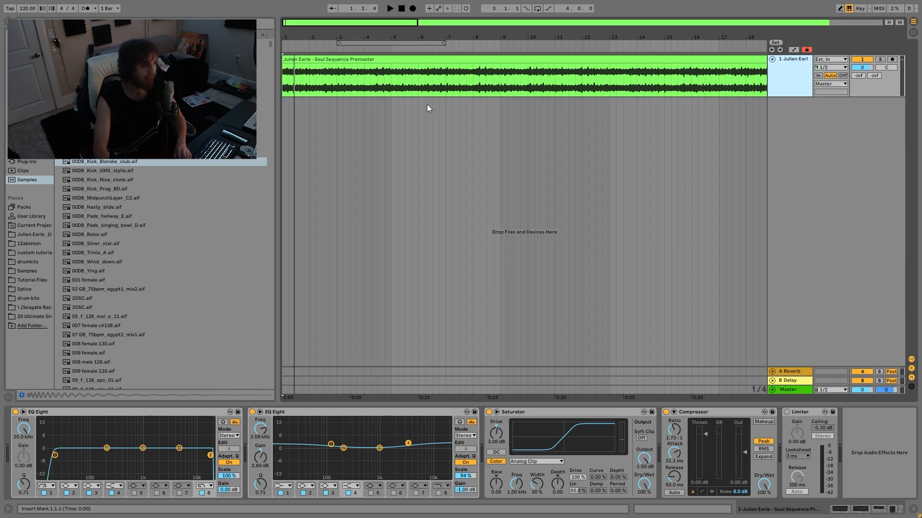
Set the Compressor's output gain to 1.00 dB and compare the playing track with the Compressor bypassed and active.
drag(286, 38, 286, 168)
drag(289, 74, 276, 70)
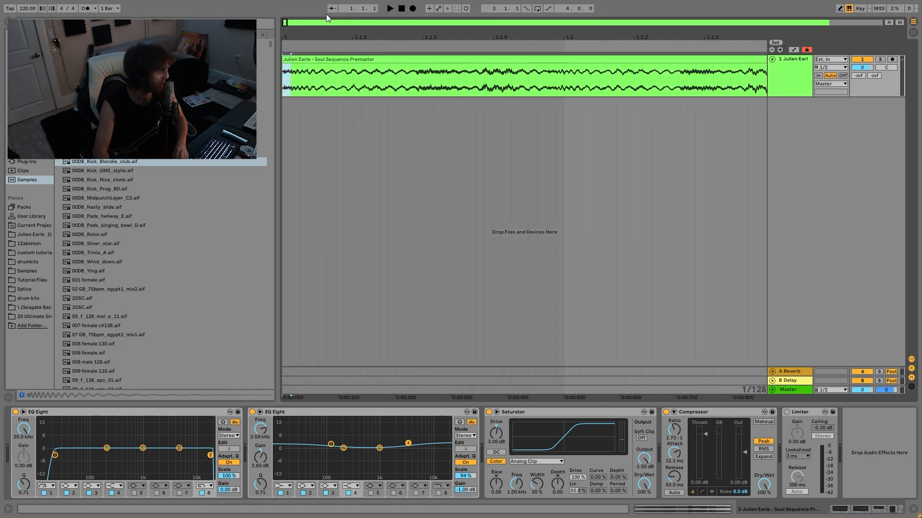
drag(514, 32, 307, 33)
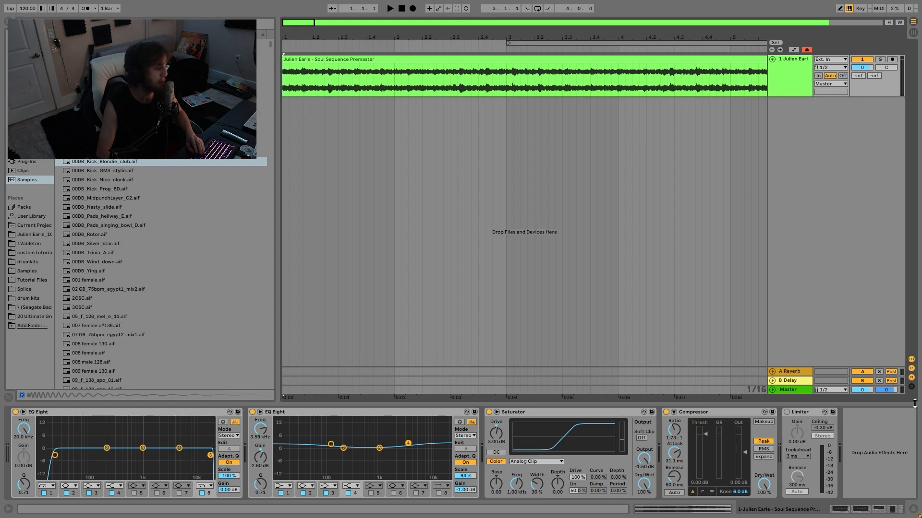
key(space)
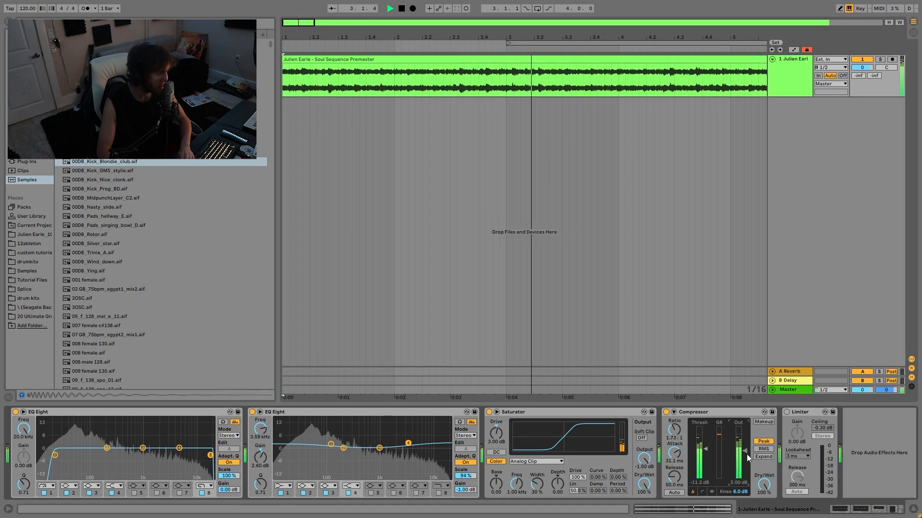
click(666, 412)
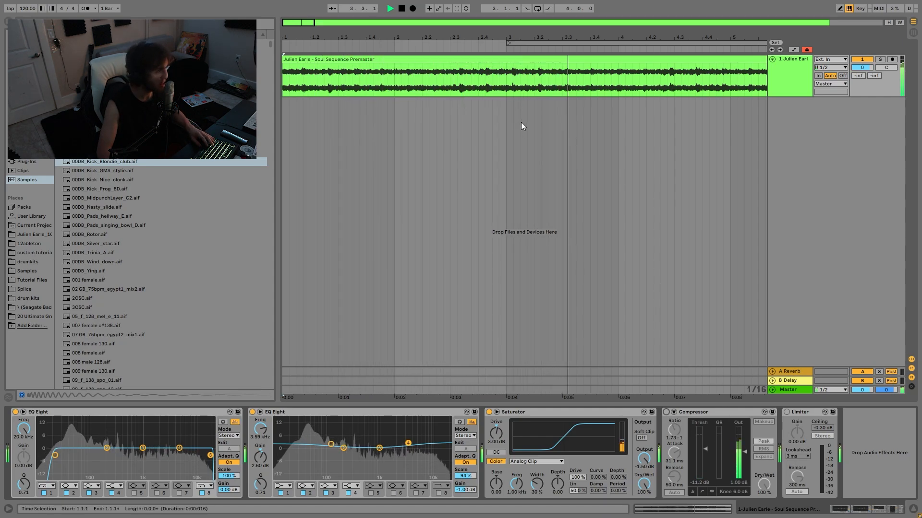
key(space)
click(666, 412)
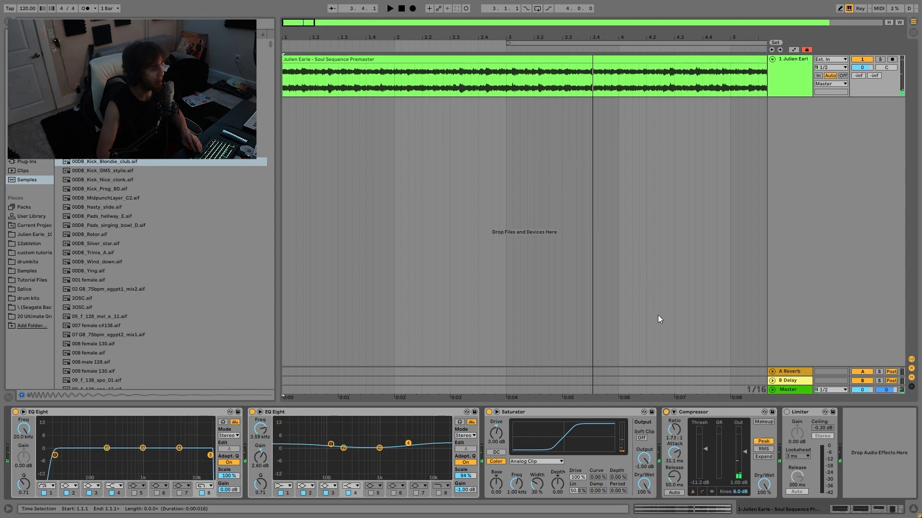
Raise the Compressor's ratio to about 1.97:1 while repeatedly auditioning the track from the start.
key(space)
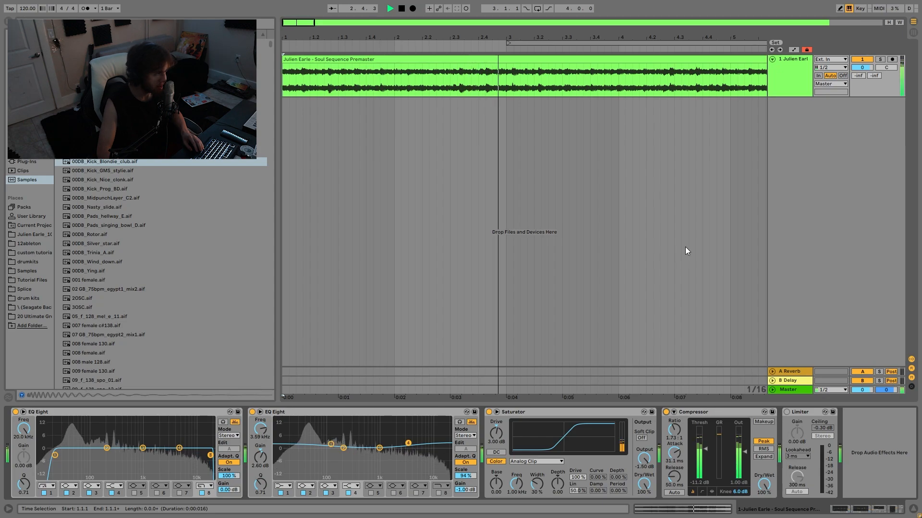
key(space)
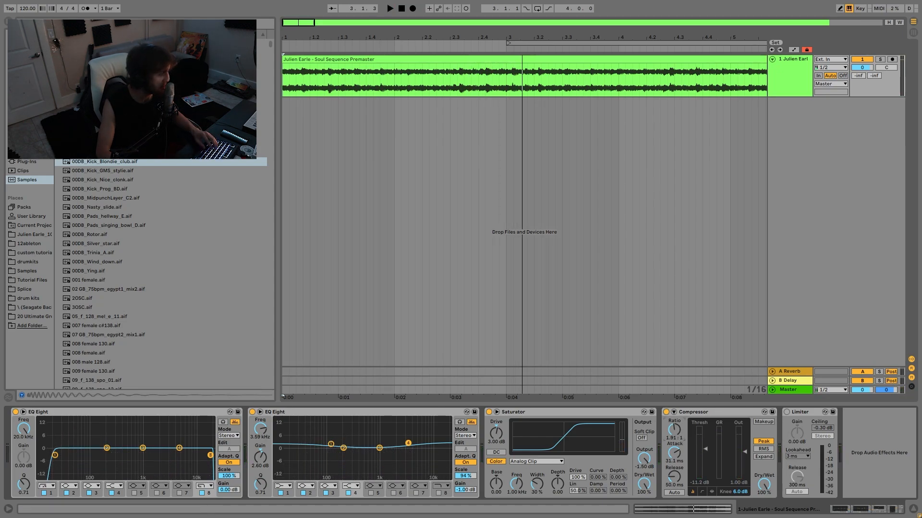
key(space)
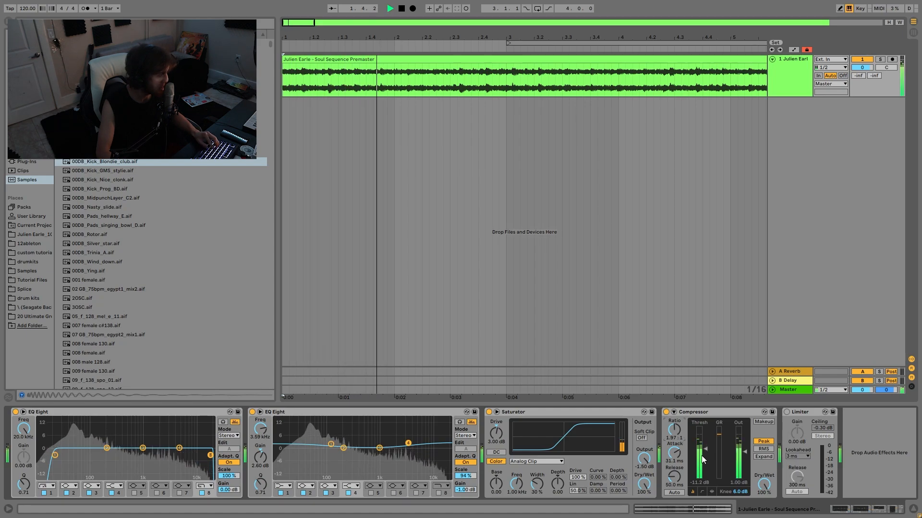
key(space)
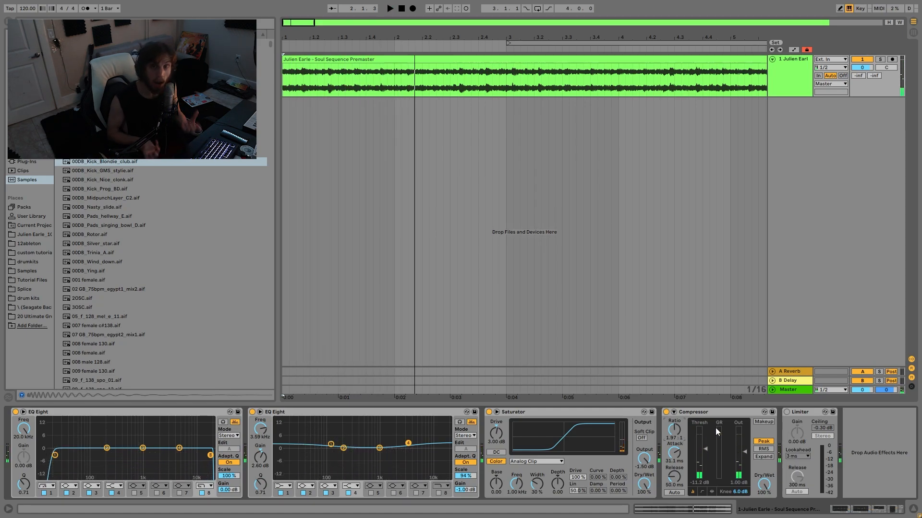
key(space)
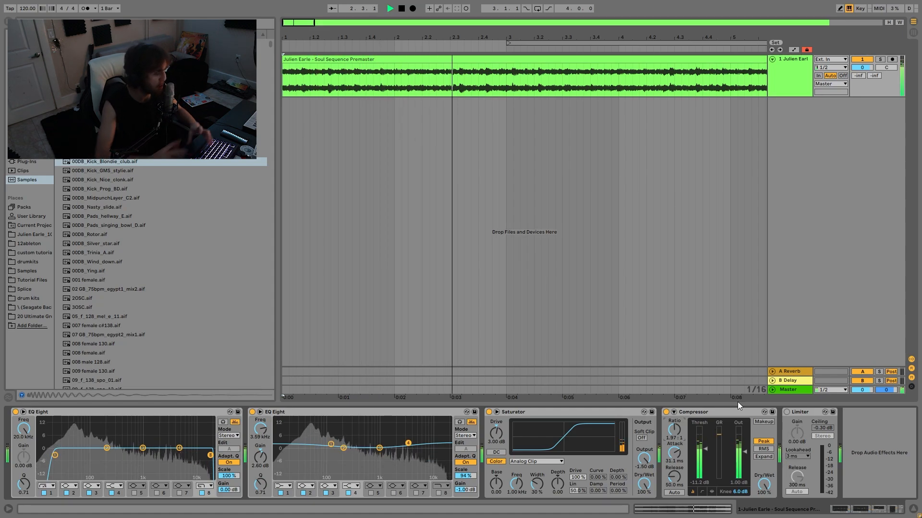
Delete the B Delay and A Reverb return tracks.
click(797, 392)
click(794, 383)
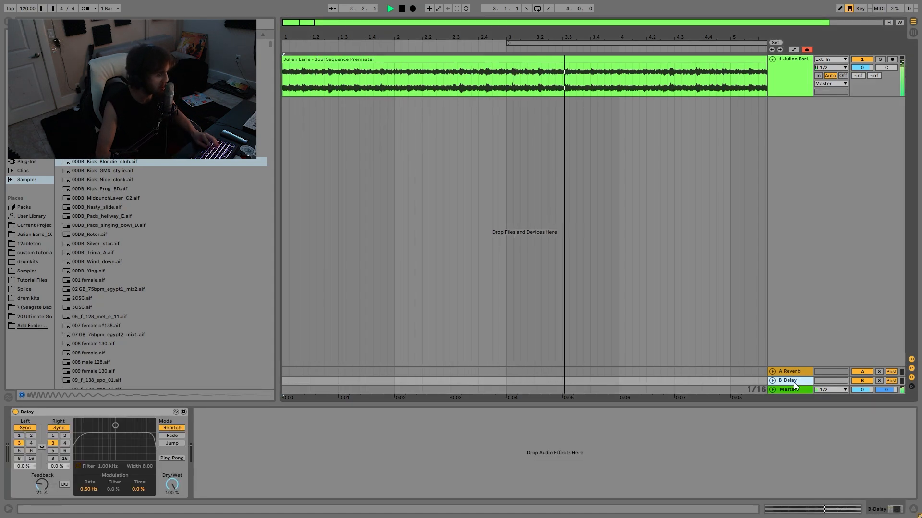
key(Delete)
key(Delete)
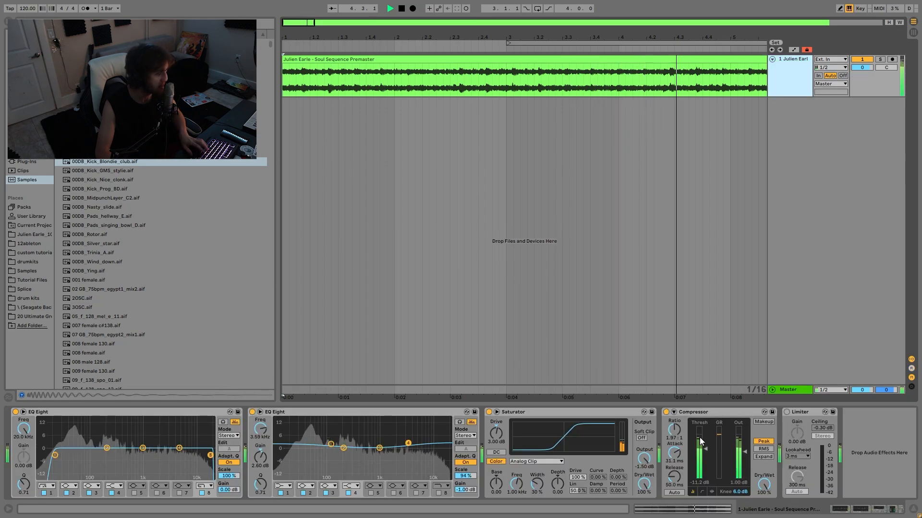
Compare the track with the Compressor bypassed and active, replaying it from the start to check input and output levels.
click(665, 412)
click(666, 412)
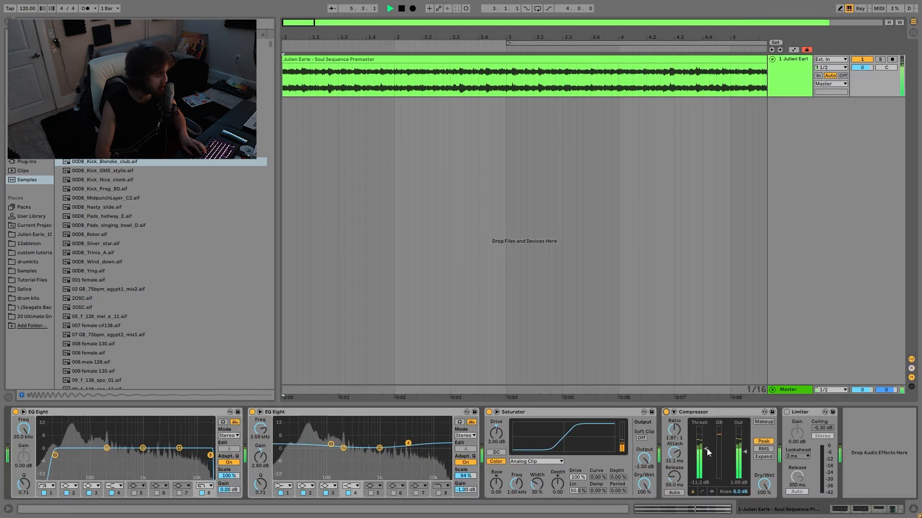
key(space)
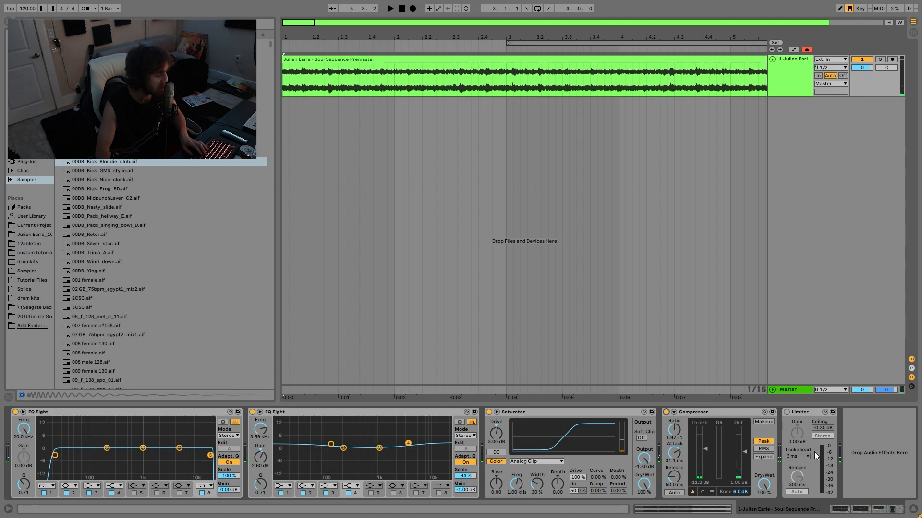
key(space)
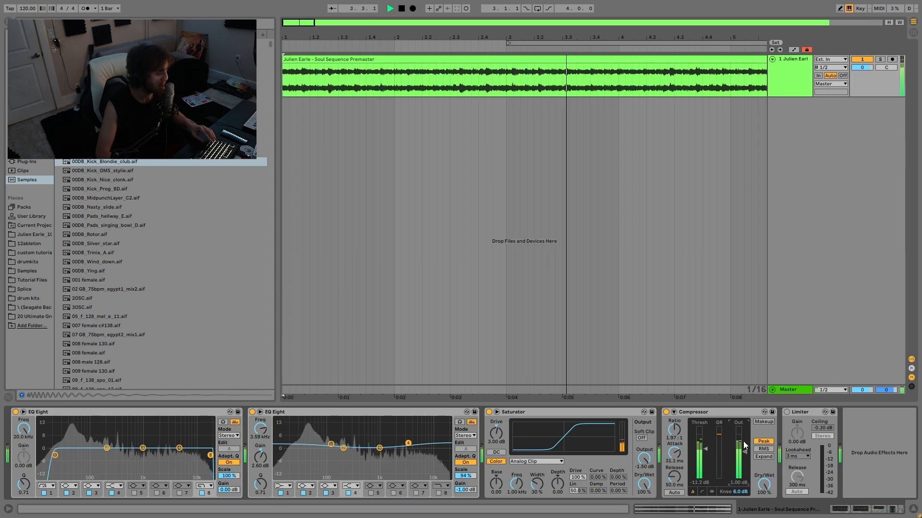
key(space)
key(space)
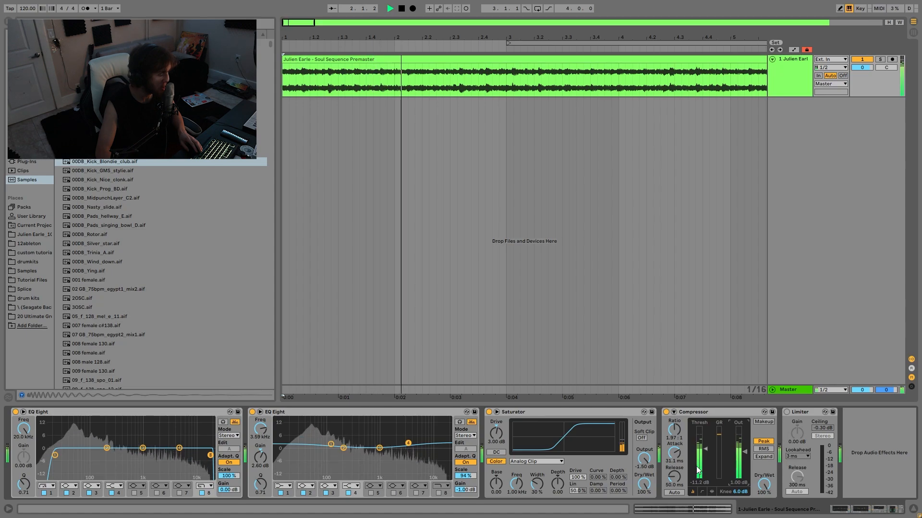
key(space)
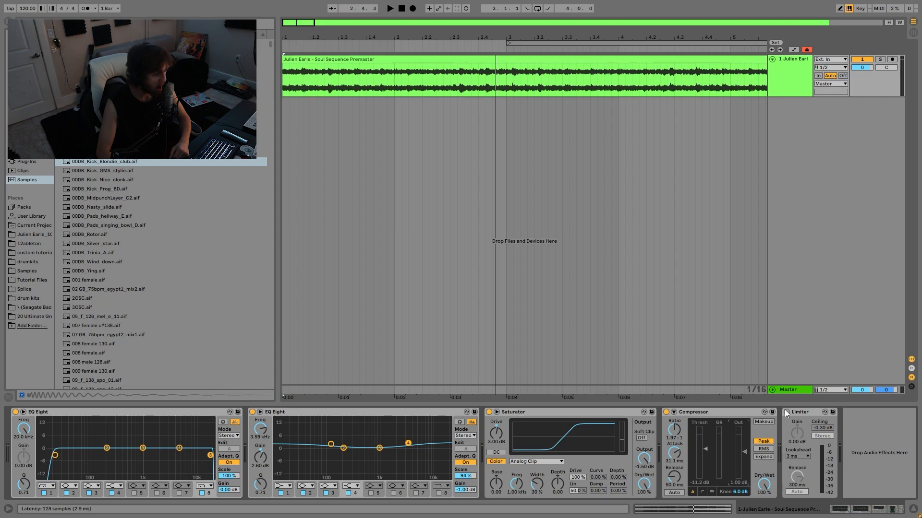
Switch to the Session View mixer and play the track to check the master's peak level.
key(Tab)
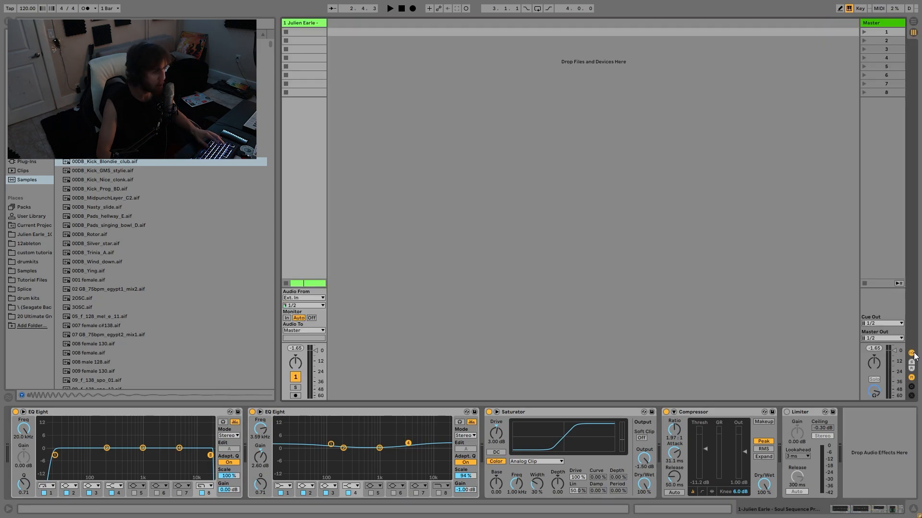
key(space)
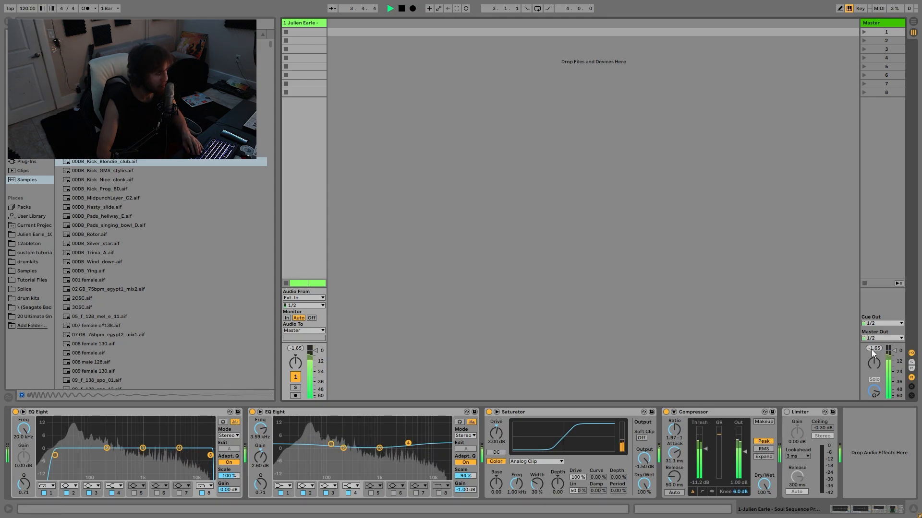
key(space)
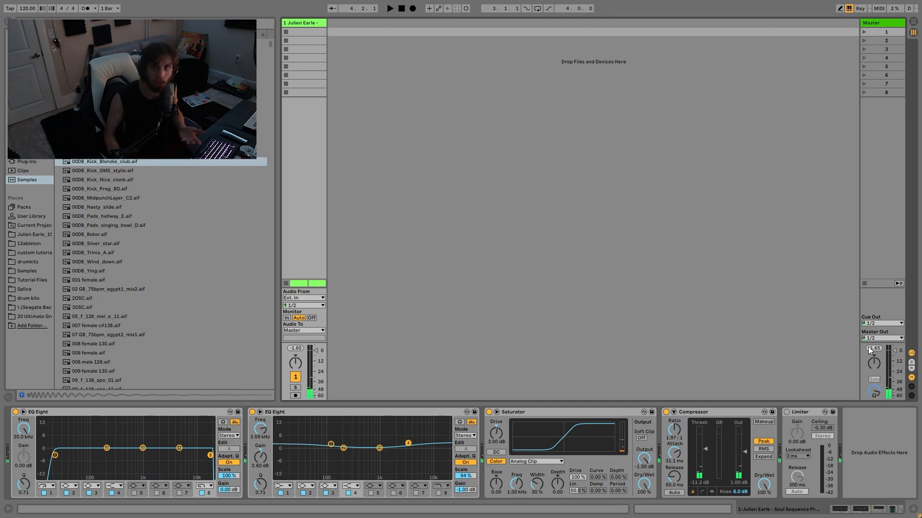
Activate the Limiter with a 0.00 dB ceiling and set the Compressor's output gain to 2.00 dB, comparing playback with the Limiter bypassed.
click(789, 412)
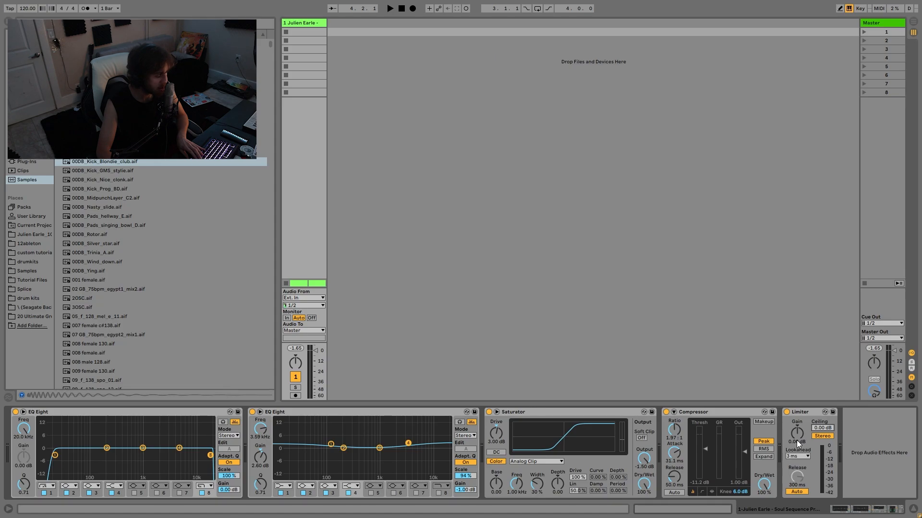
key(space)
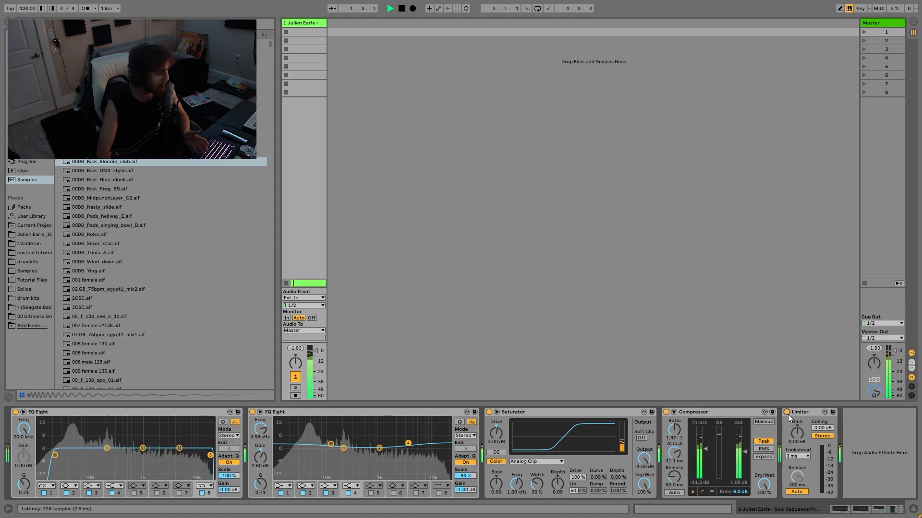
click(787, 412)
drag(745, 461, 745, 452)
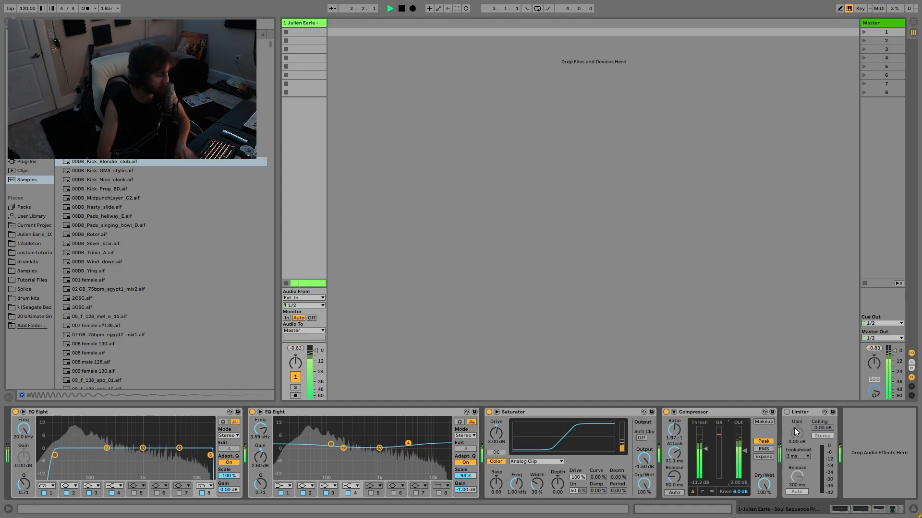
click(787, 413)
Set the Limiter's gain to 7.50 dB and its lookahead to 6 ms.
drag(798, 448, 799, 418)
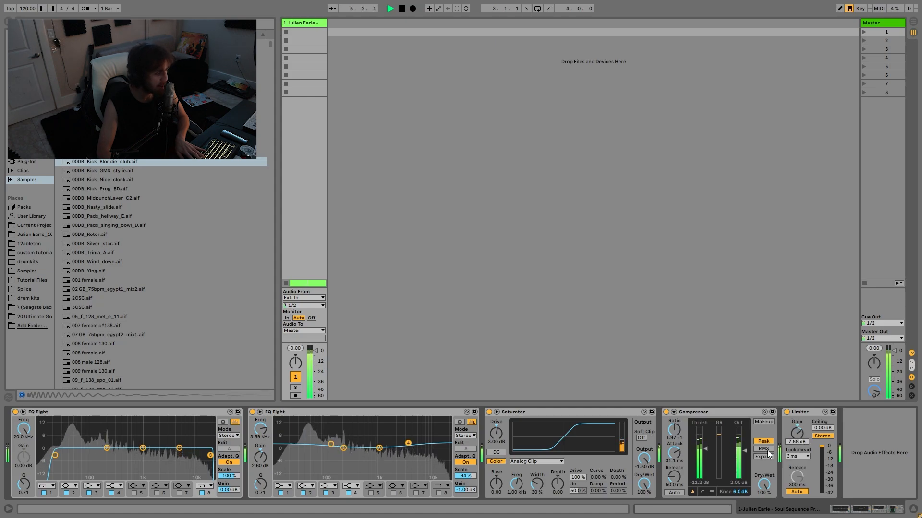
drag(796, 442, 797, 442)
key(space)
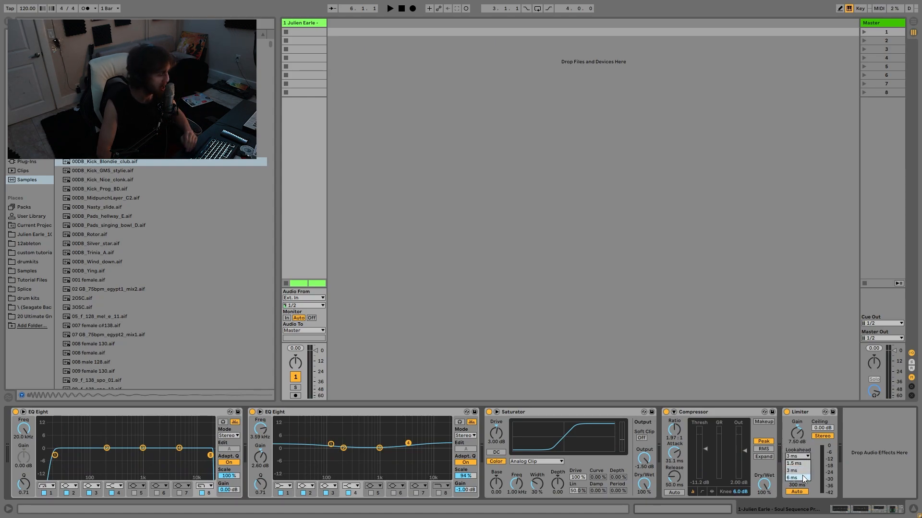
click(802, 477)
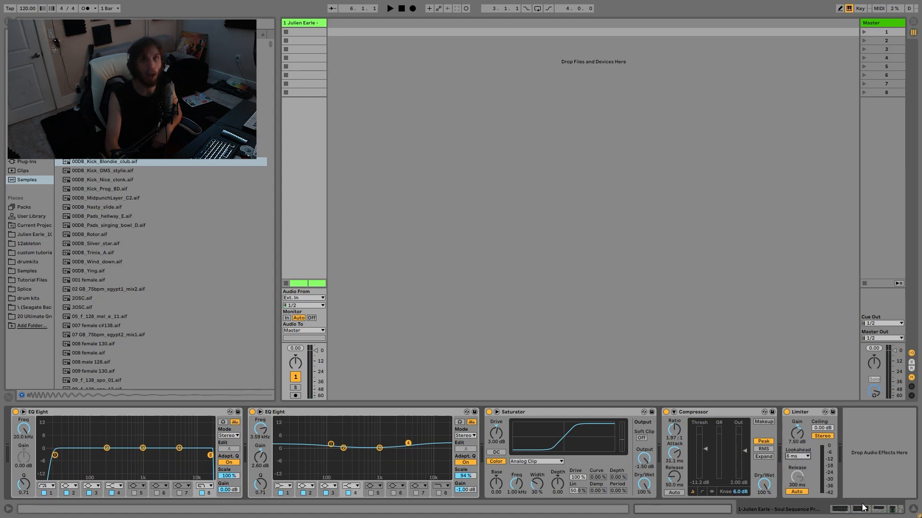
Raise the Limiter's gain to 7.90 dB during playback, and audition the track with the Limiter bypassed.
click(806, 413)
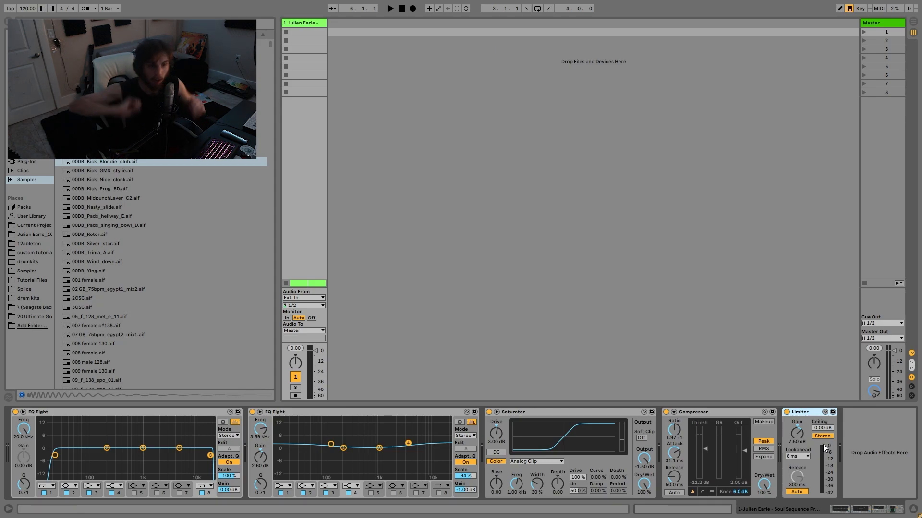
key(space)
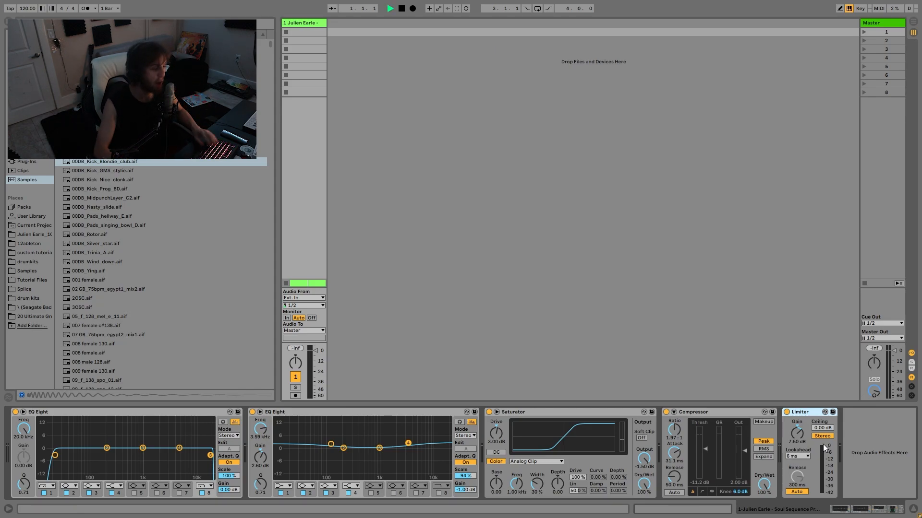
drag(801, 440, 799, 437)
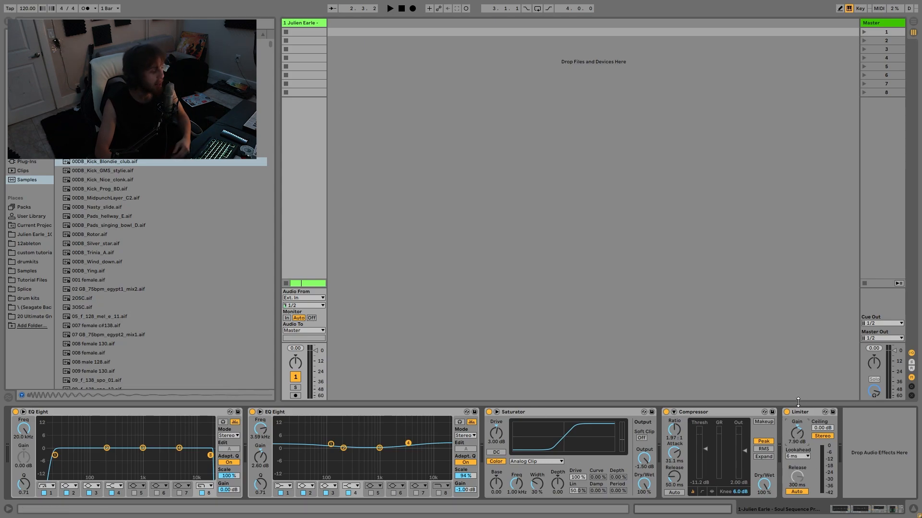
click(786, 411)
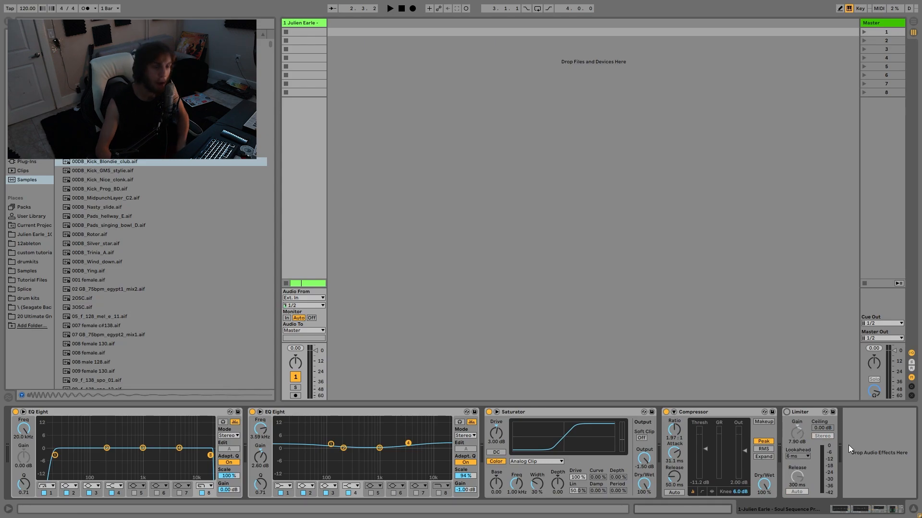
key(space)
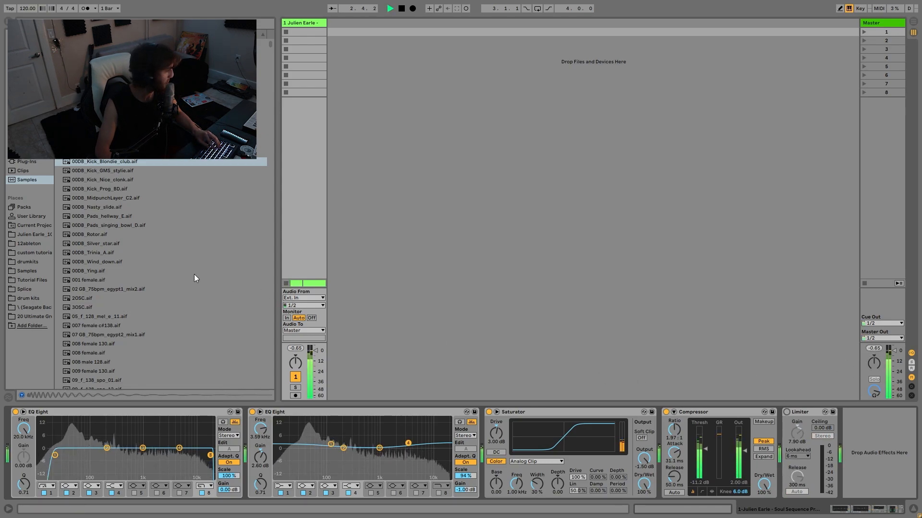
Browse the producer's own music folder for the reference track umek-intricately.mp3 and preview it.
click(45, 234)
key(space)
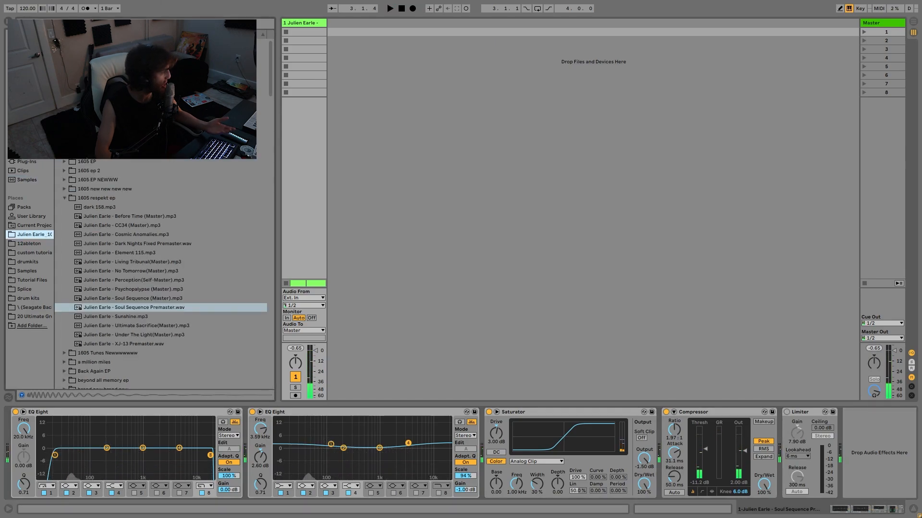
click(58, 61)
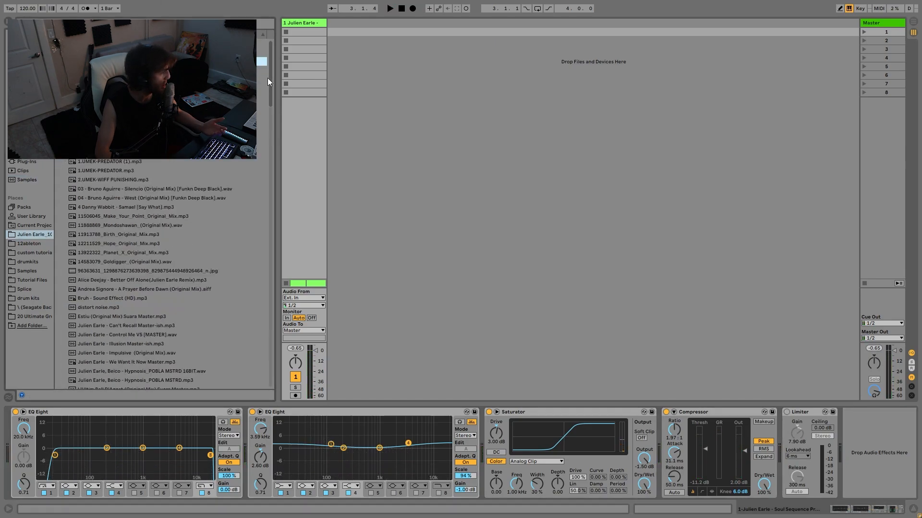
drag(267, 77, 280, 128)
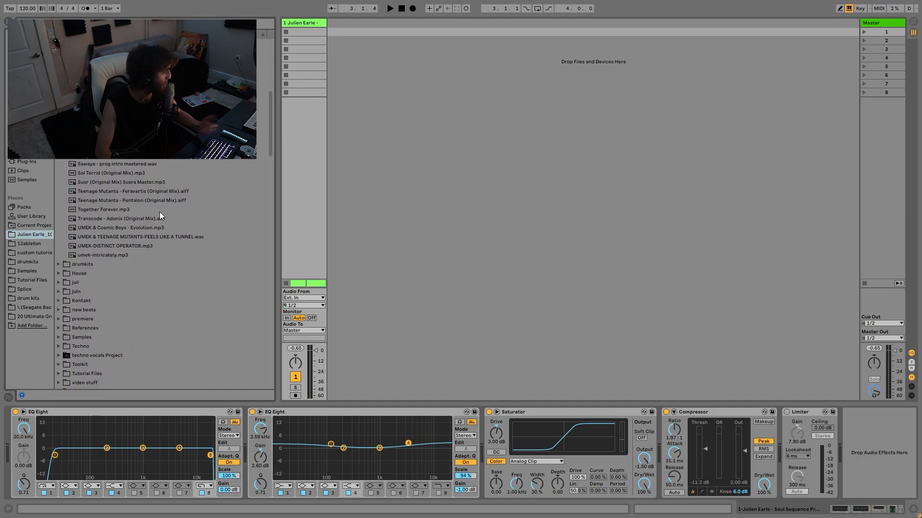
click(116, 253)
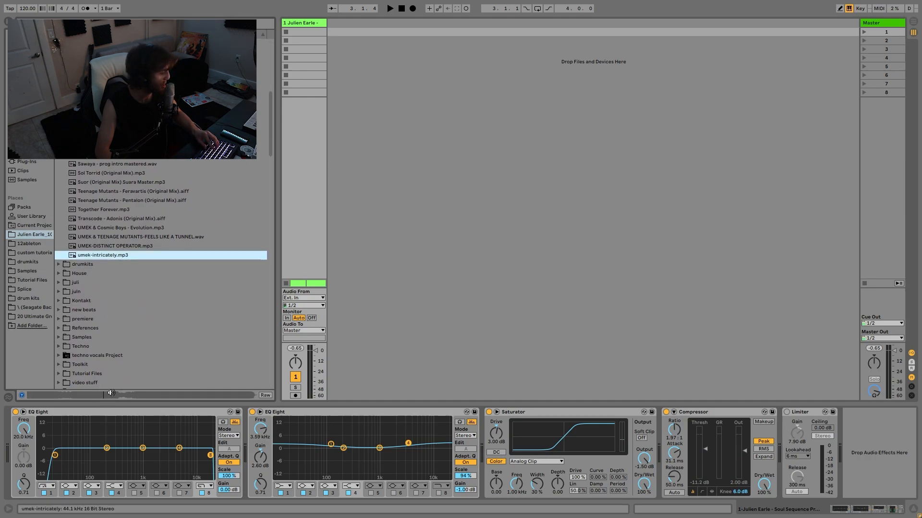
Reactivate the Limiter during playback and compare the mastered track's loudness with the umek-intricately.mp3 reference.
key(space)
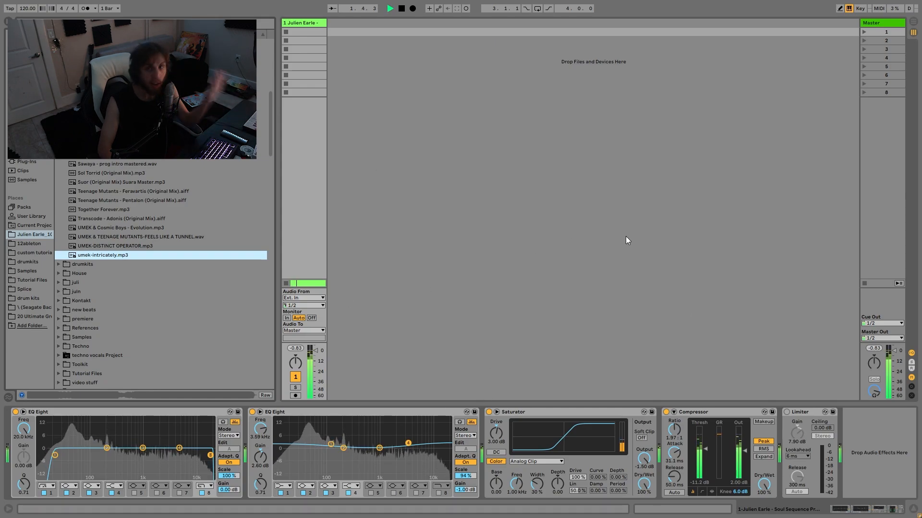
key(space)
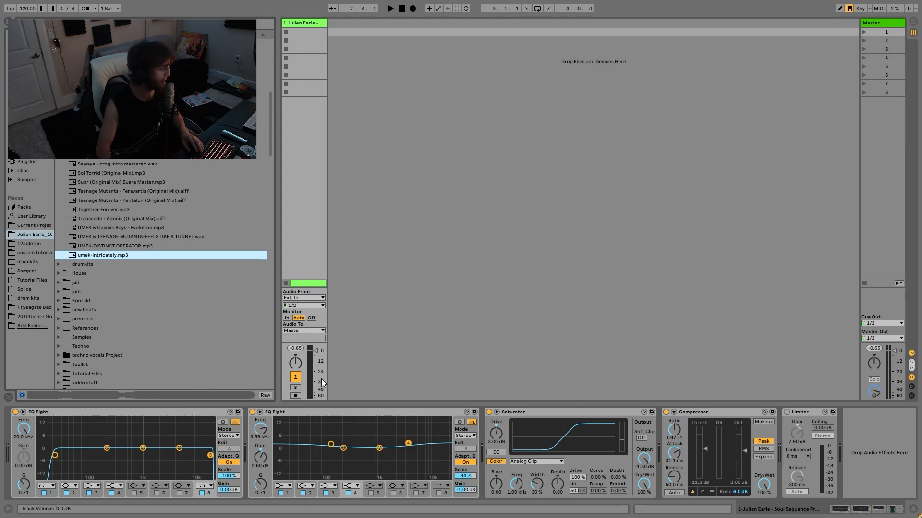
key(space)
click(786, 412)
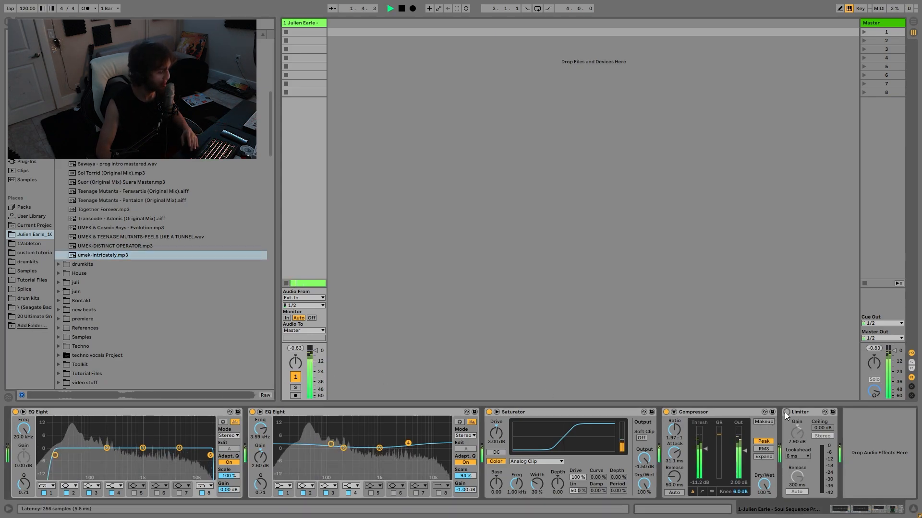
key(space)
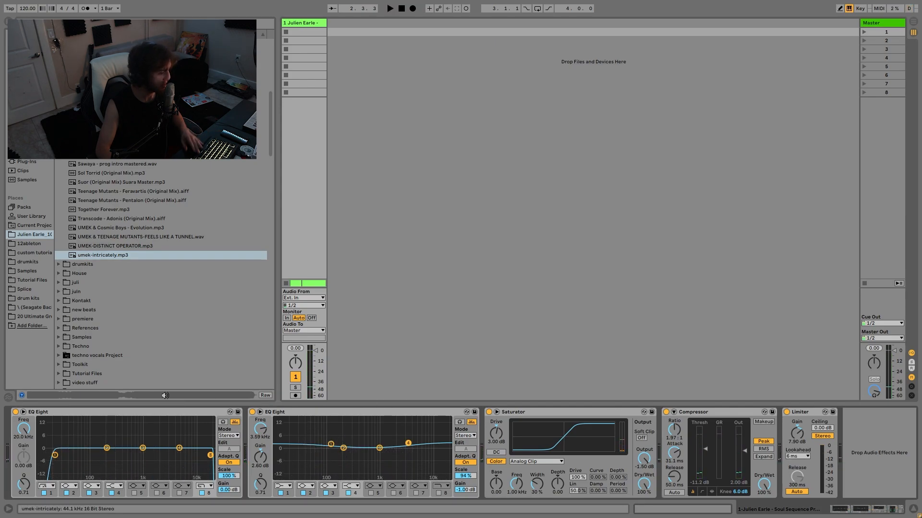
key(space)
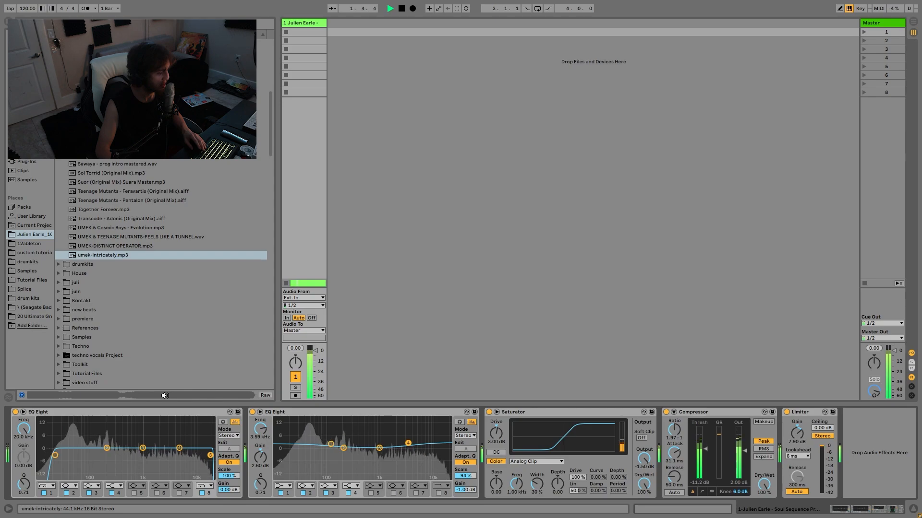
key(space)
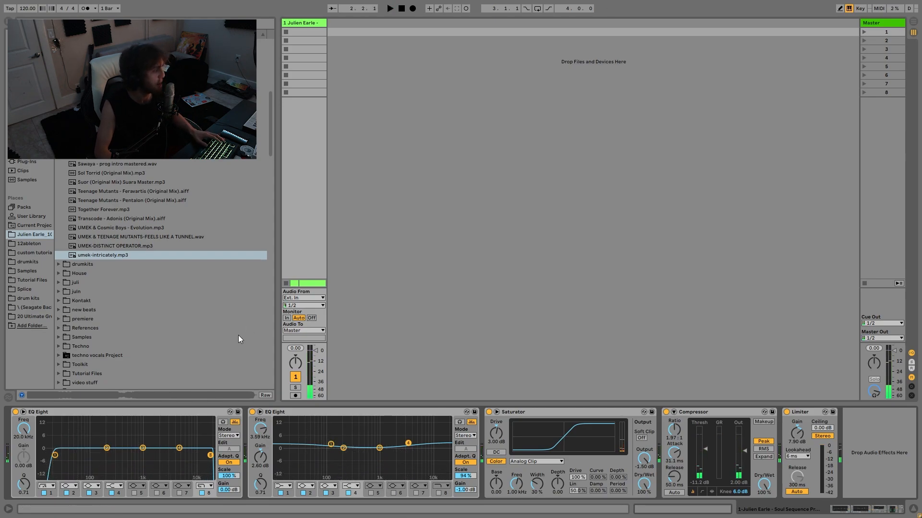
Switch to the Arrangement View, show the Current Project folder in the browser, and briefly play the premaster.
key(Tab)
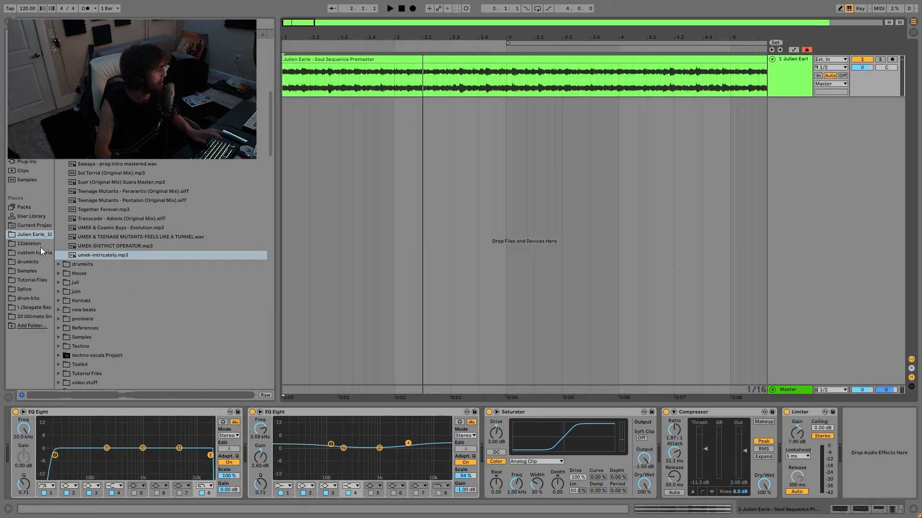
click(39, 228)
key(space)
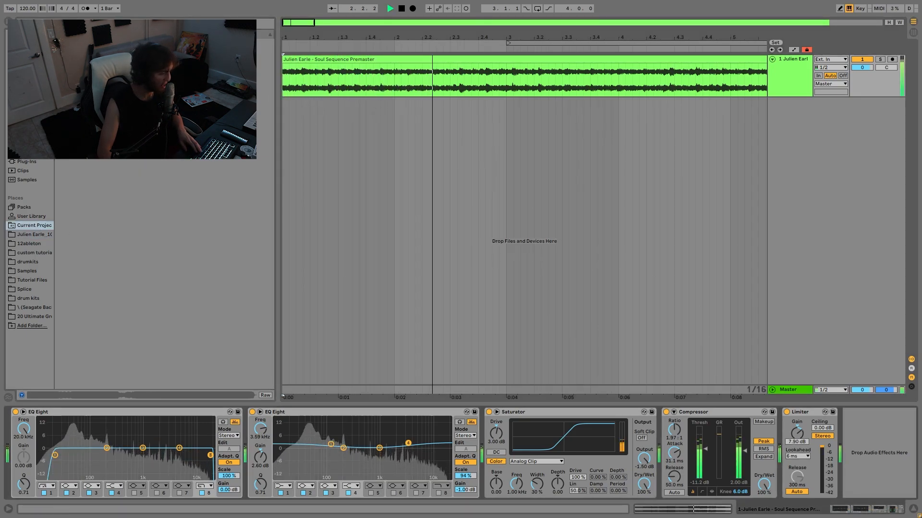
key(space)
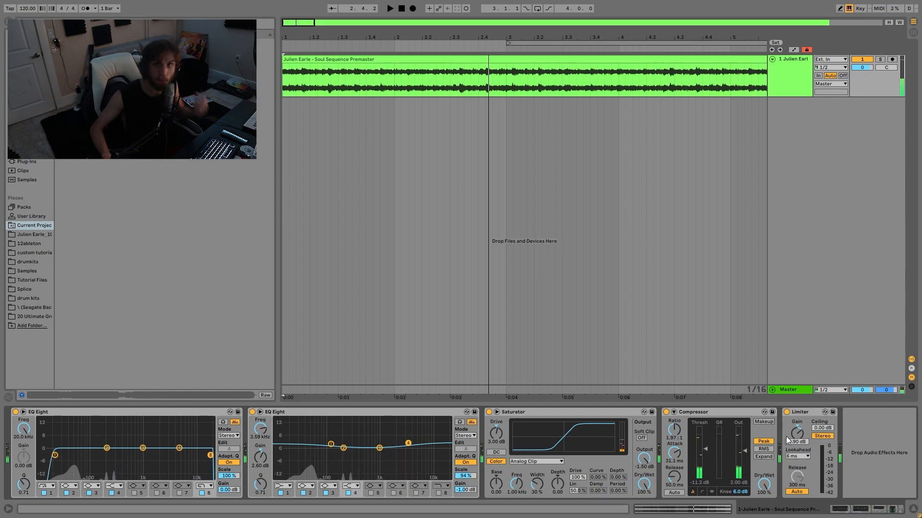
Resume playback from the current position to check the Limiter's gain reduction.
click(846, 437)
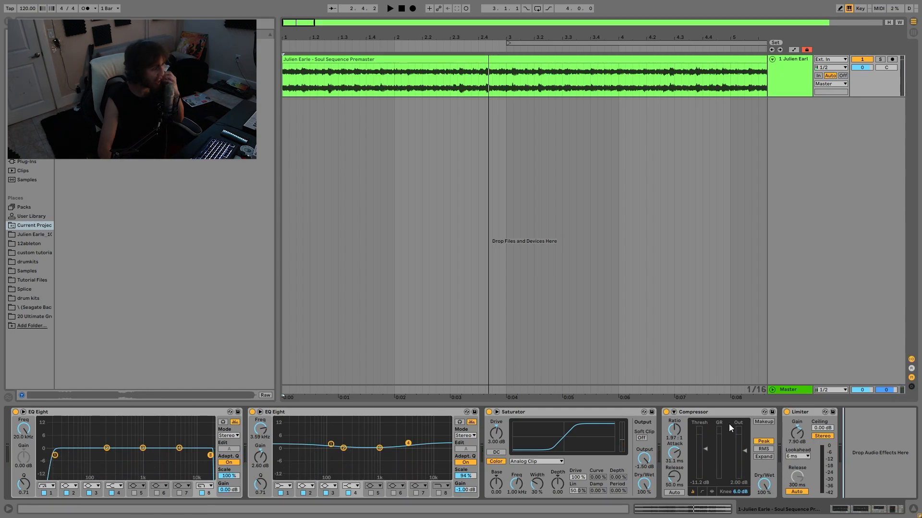
click(804, 436)
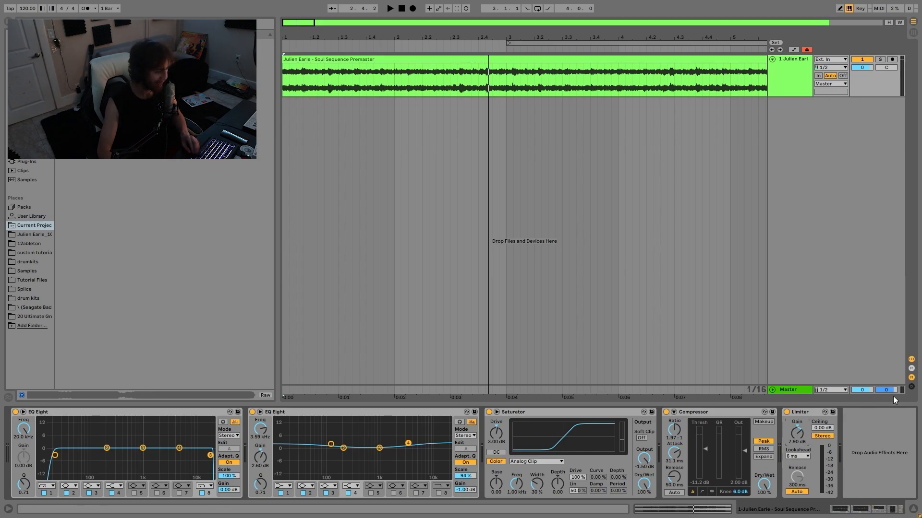
key(space)
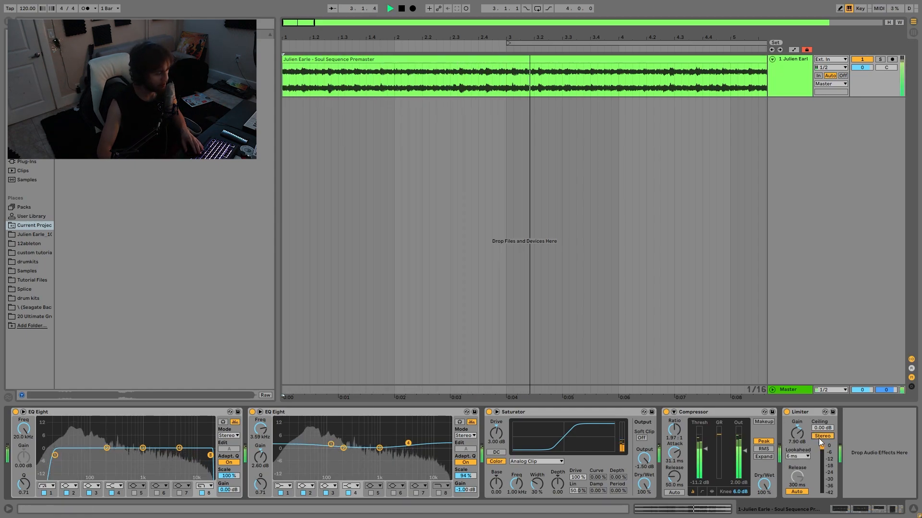
key(space)
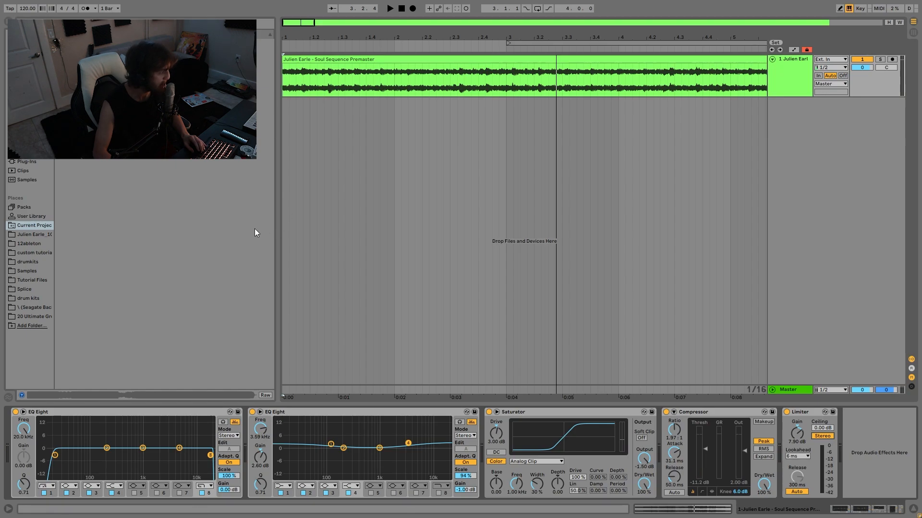
Audition the premaster from bar 1 through the full effects chain.
click(290, 340)
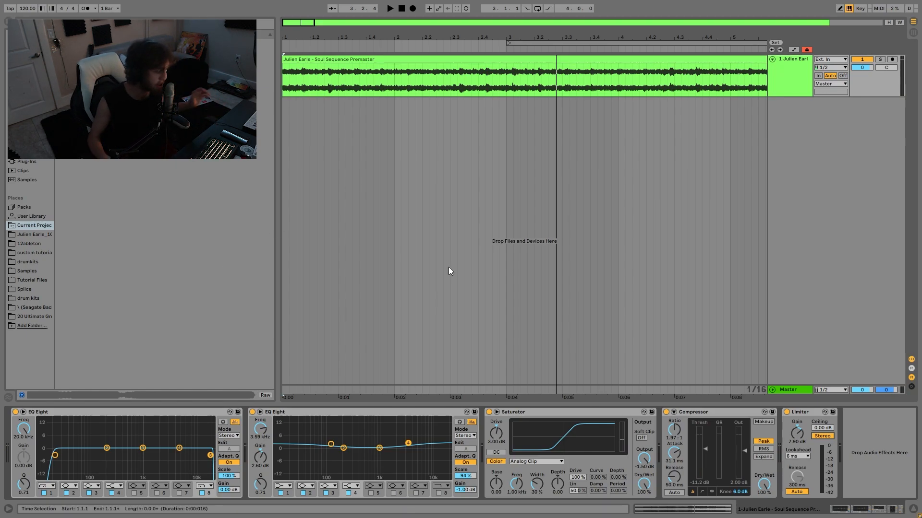
key(space)
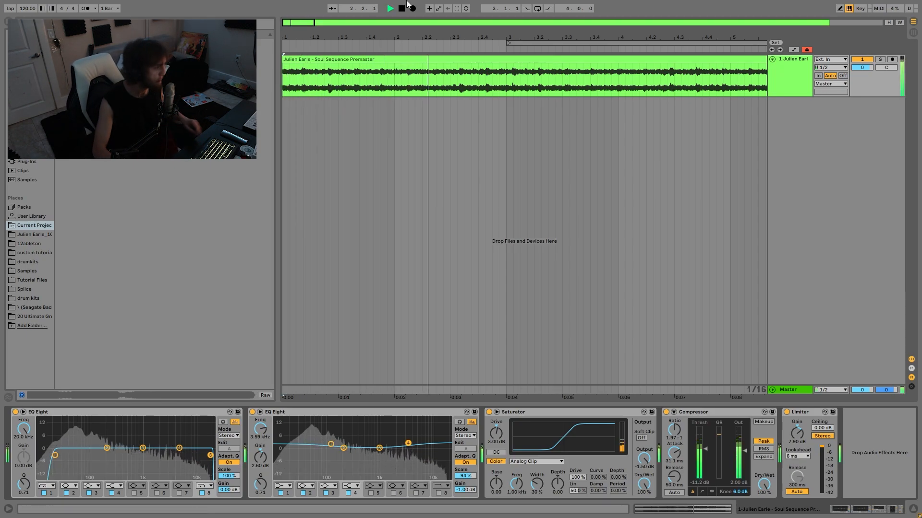
drag(458, 34, 458, 15)
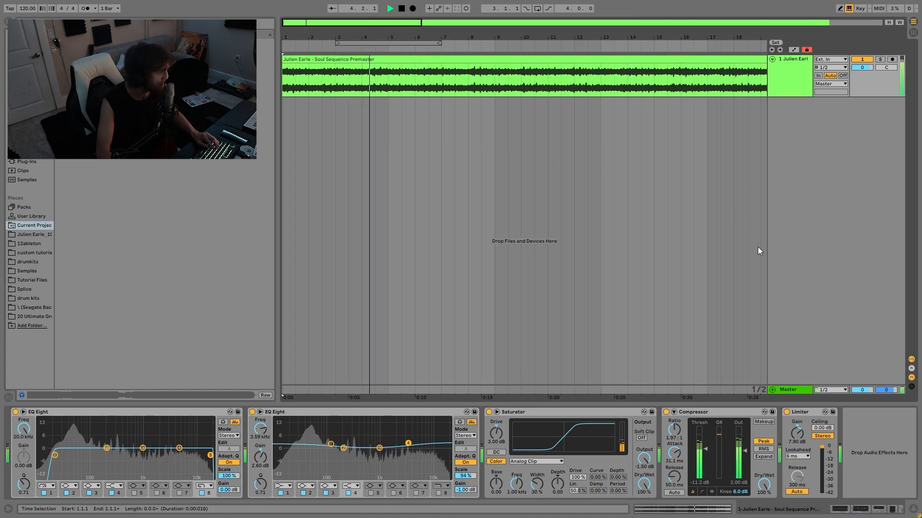
click(880, 425)
key(space)
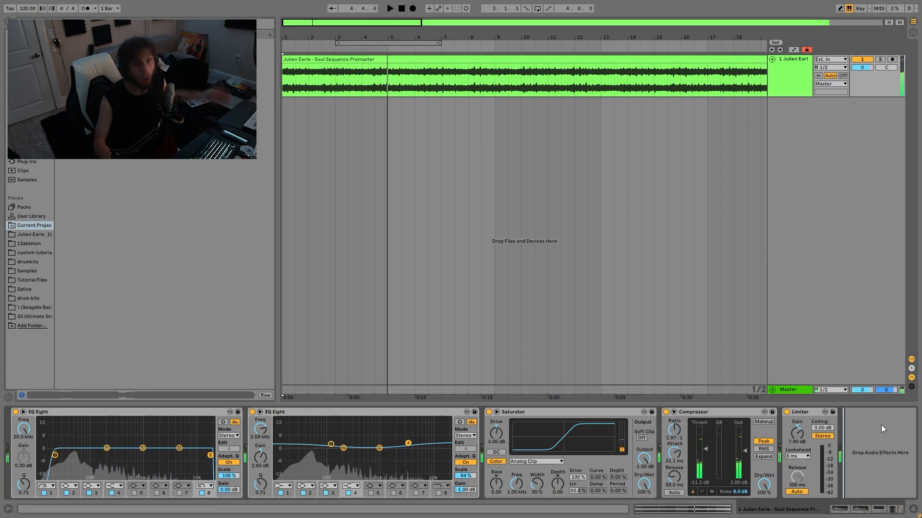